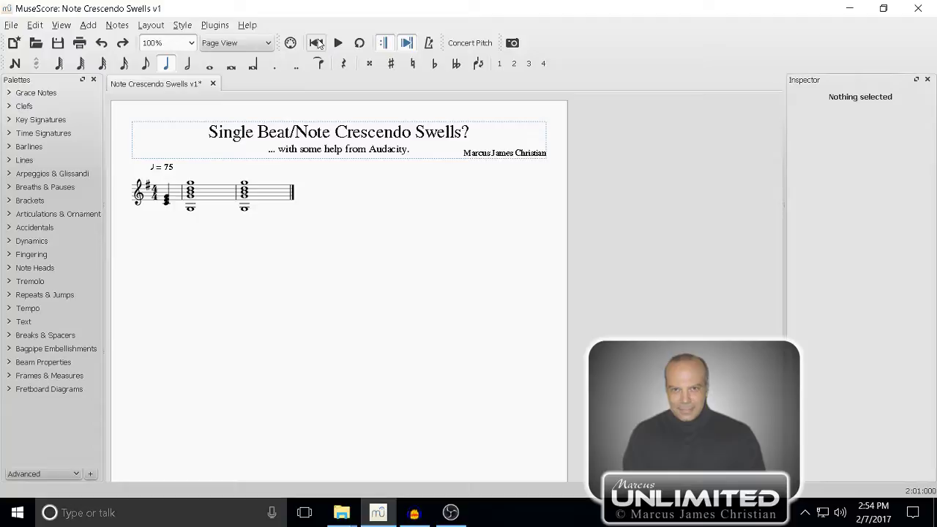
- Play back the score, then set measure 1's actual duration to 2/4 in Measure Properties
click(338, 42)
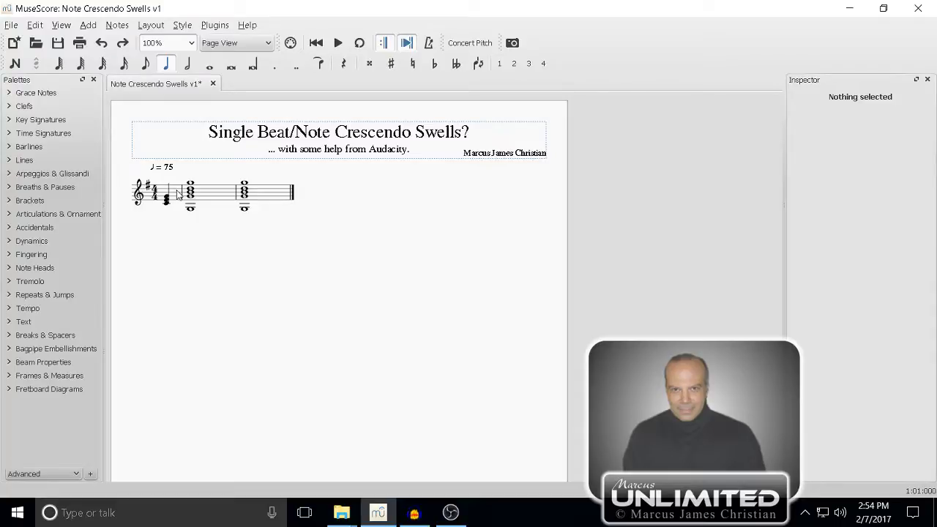
right_click(175, 194)
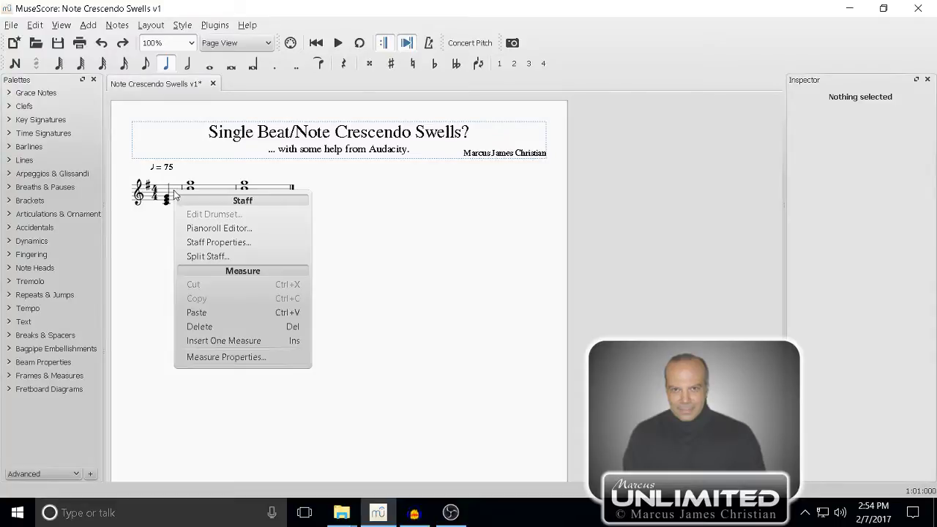
click(232, 357)
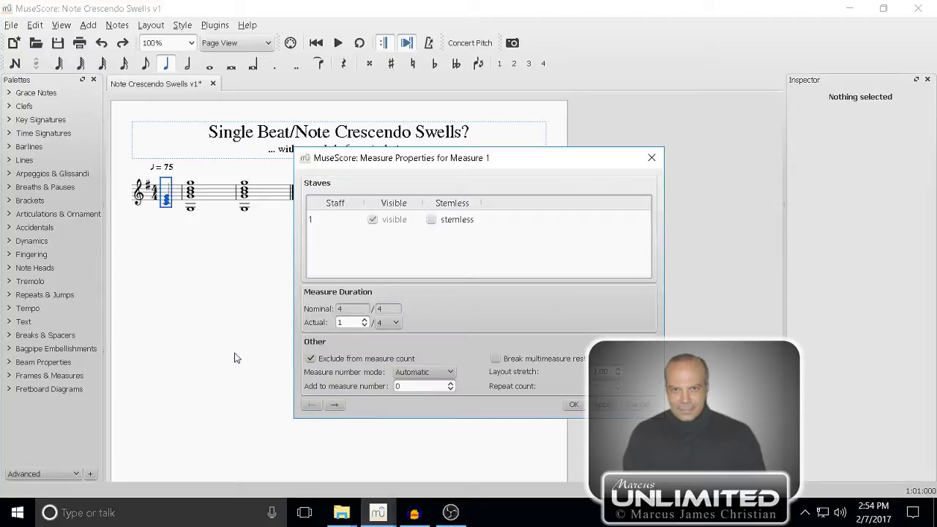
double_click(348, 322)
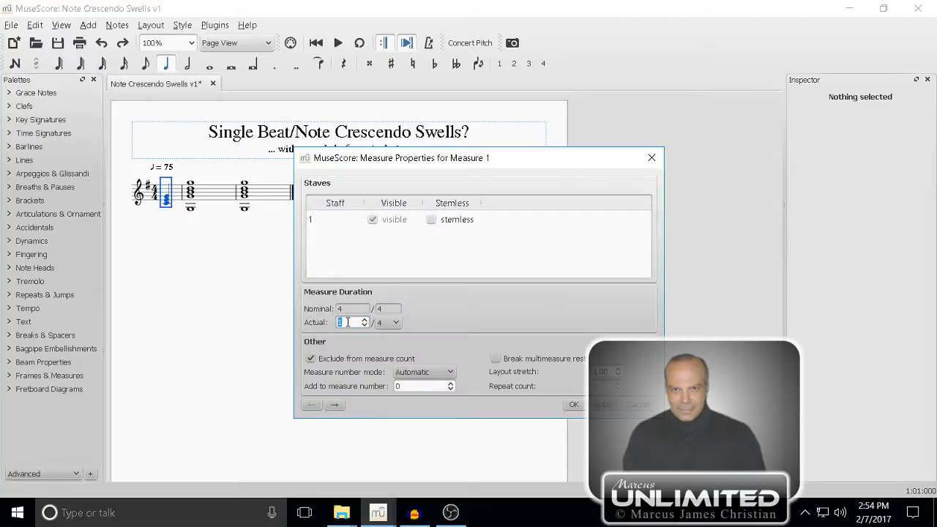
text(2)
click(603, 405)
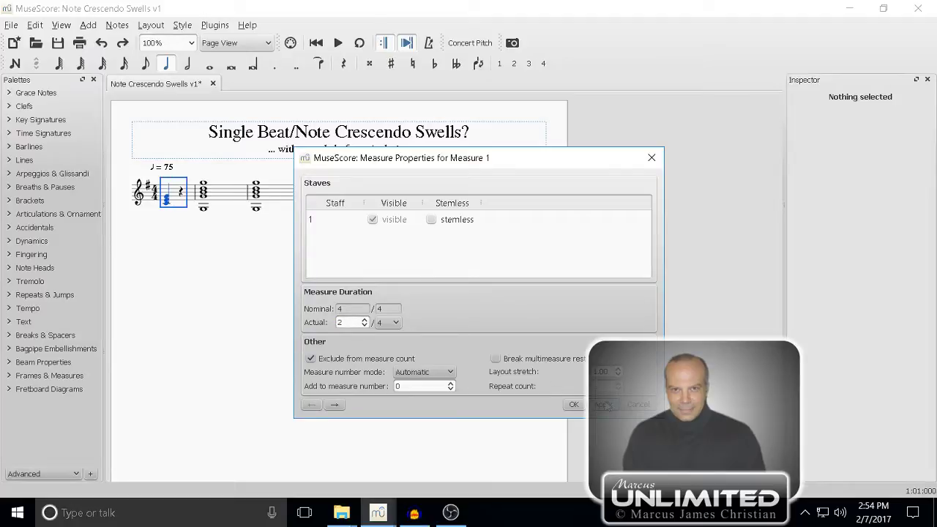
click(575, 405)
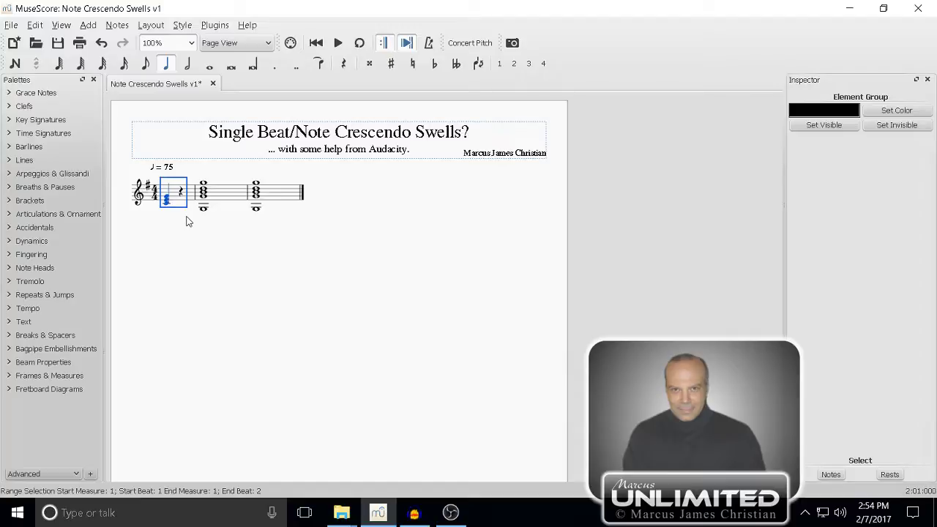
- Enter a half-note chord with E4 and G4 in the two-beat opening measure
key(ctrl+plus)
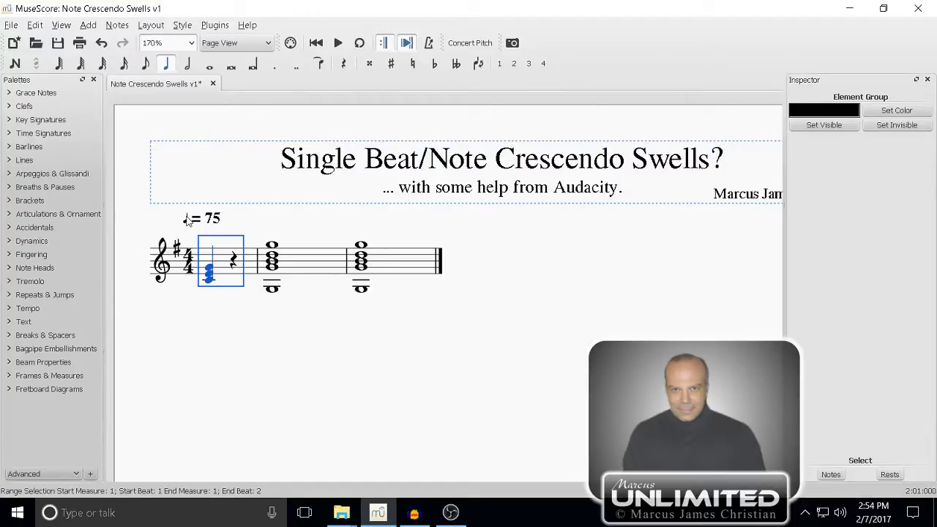
key(ctrl+plus)
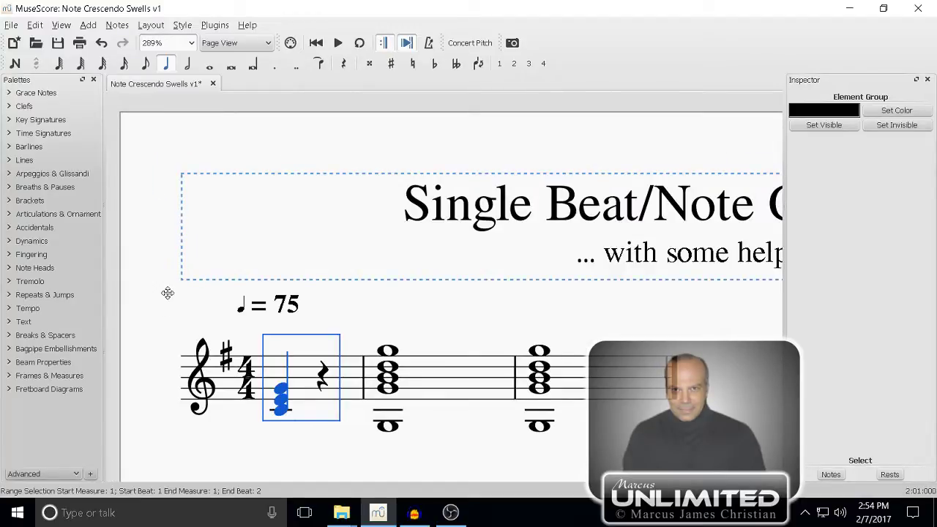
drag(168, 293, 159, 213)
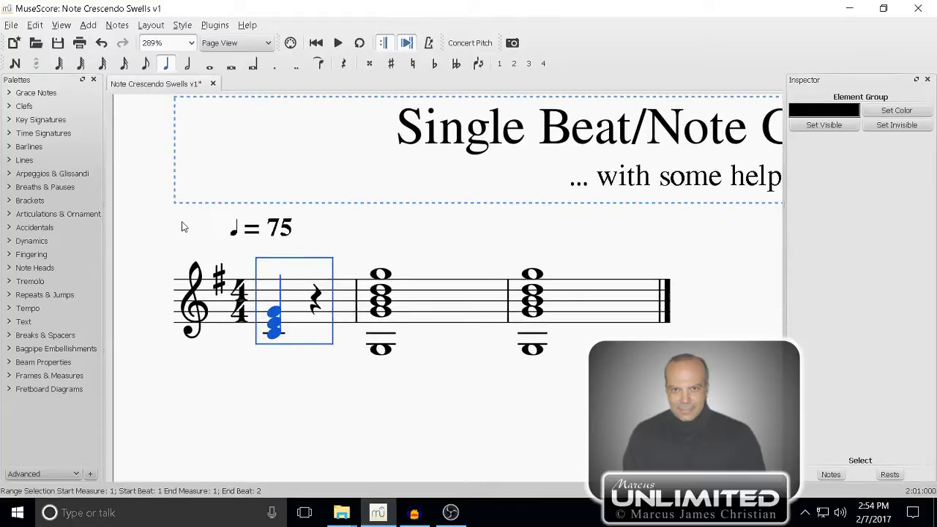
key(n)
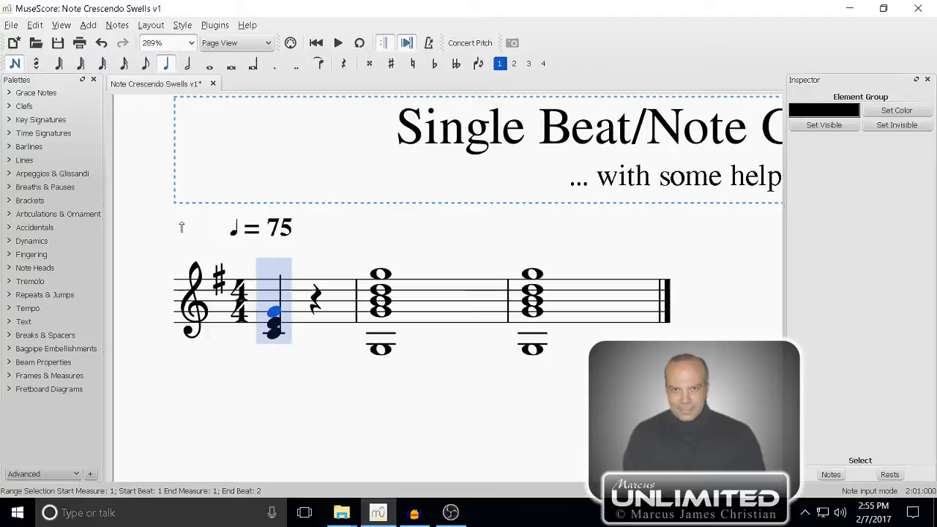
key(6)
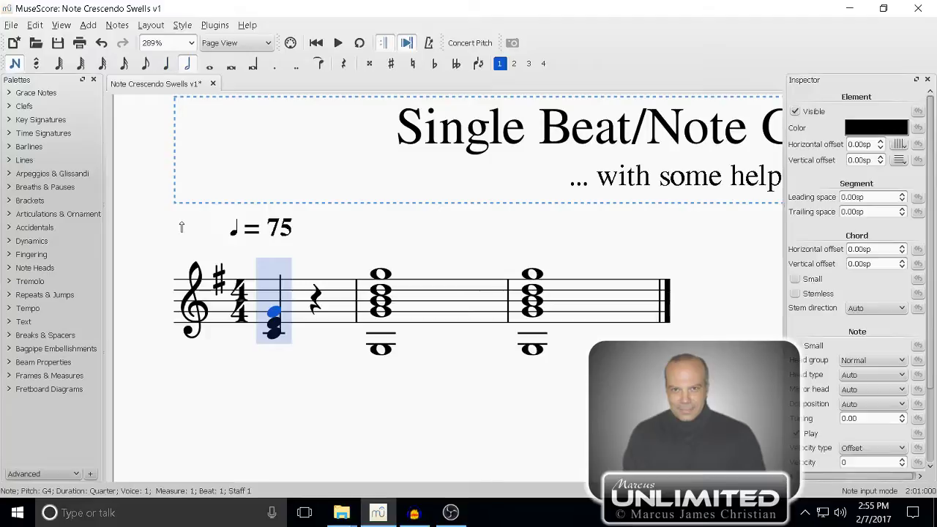
click(263, 329)
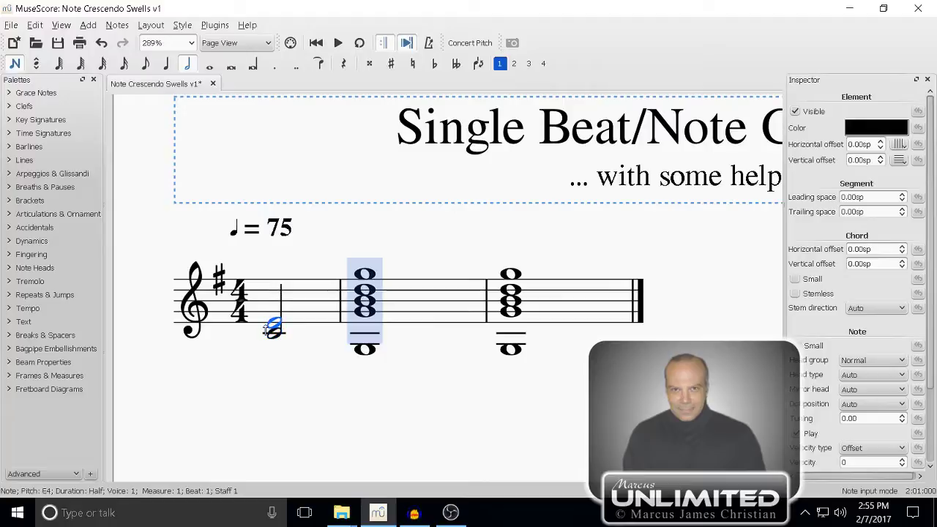
click(270, 312)
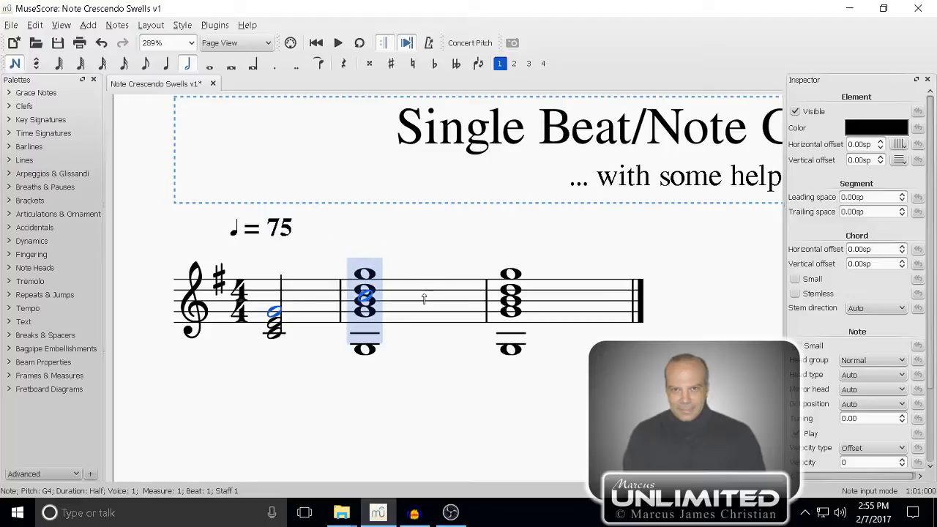
key(Escape)
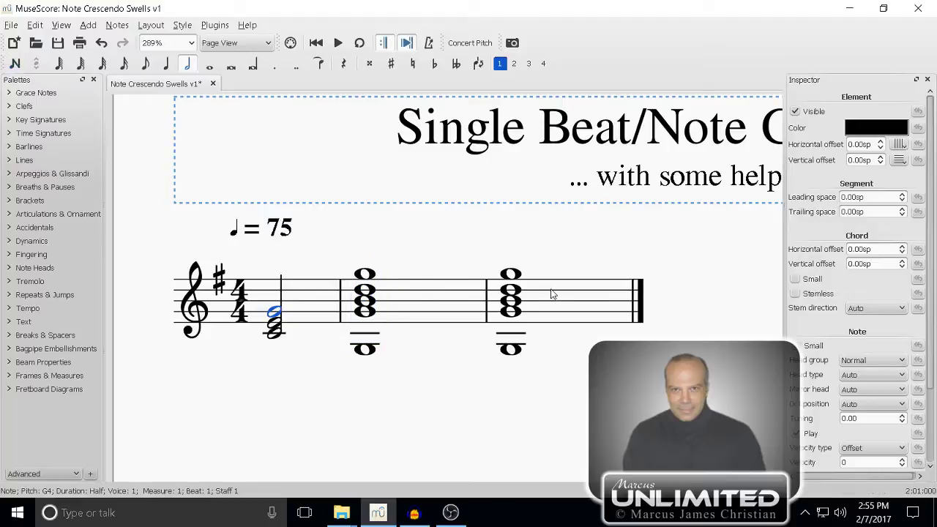
- Select measures 2–3 and tie their matching whole-note chords together
click(555, 300)
shift+click(349, 295)
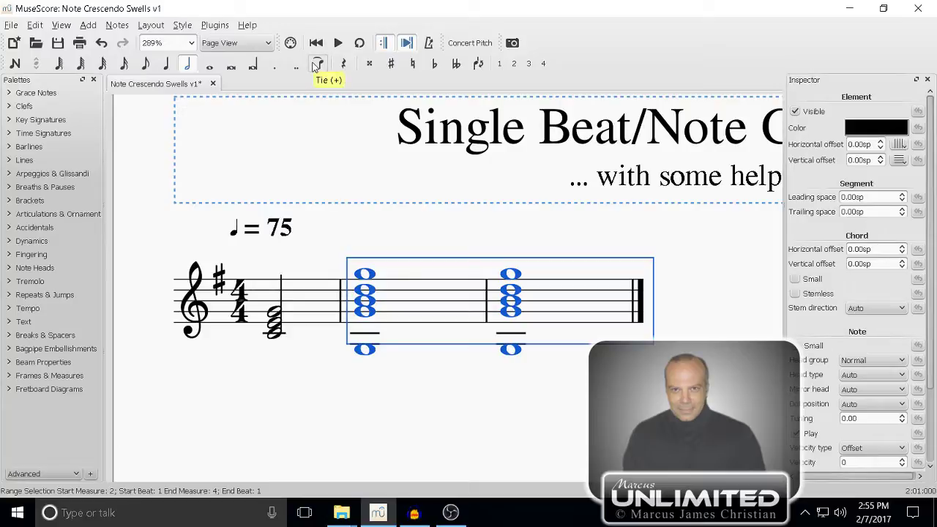
click(316, 64)
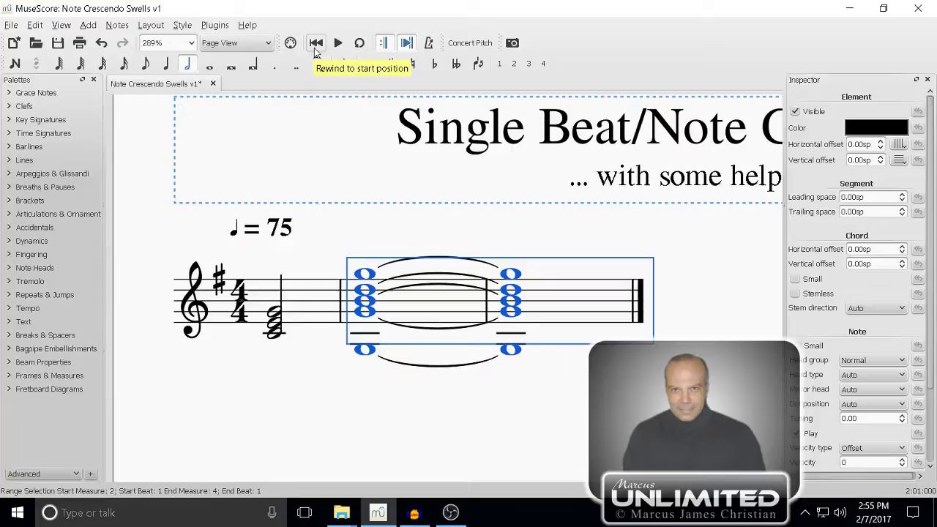
- Add a crescendo hairpin across measures 2 and 3
click(357, 378)
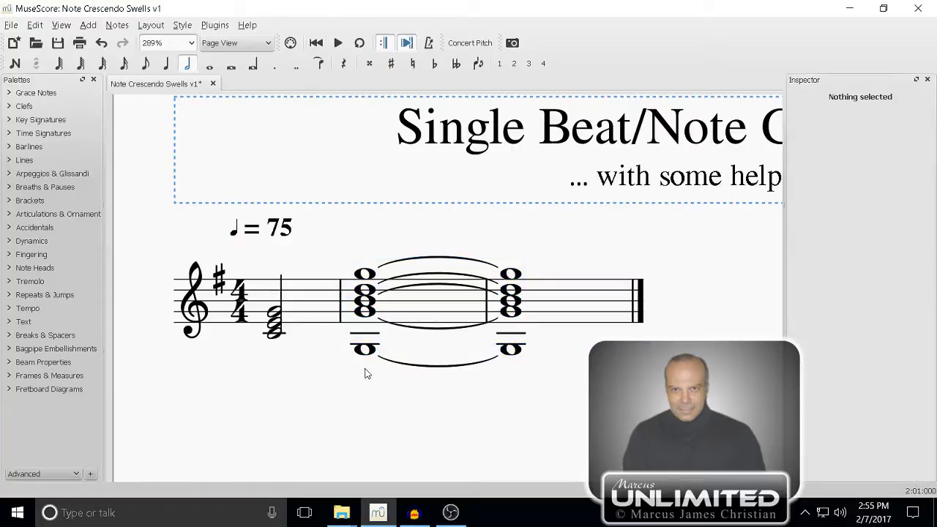
click(568, 322)
shift+click(353, 307)
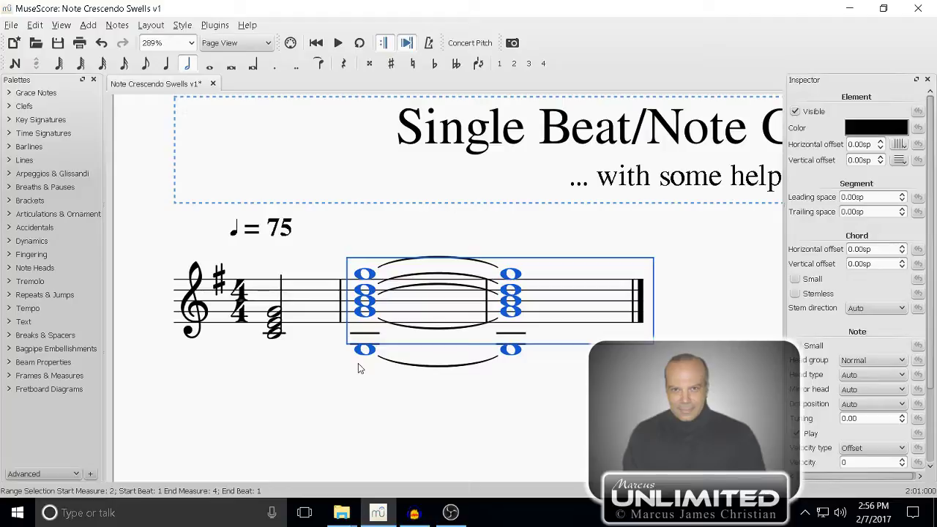
key(less)
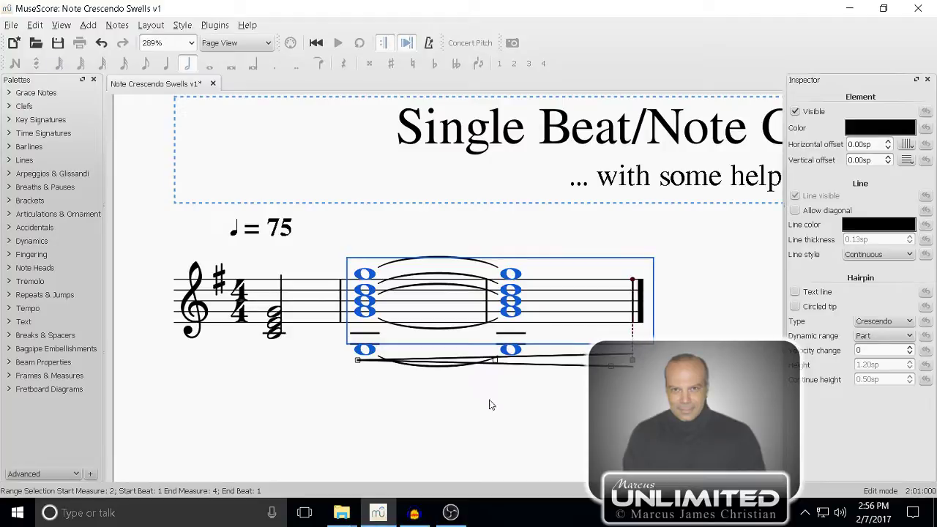
- Drag the crescendo hairpin down below the staff
click(540, 377)
click(543, 369)
drag(542, 372, 542, 396)
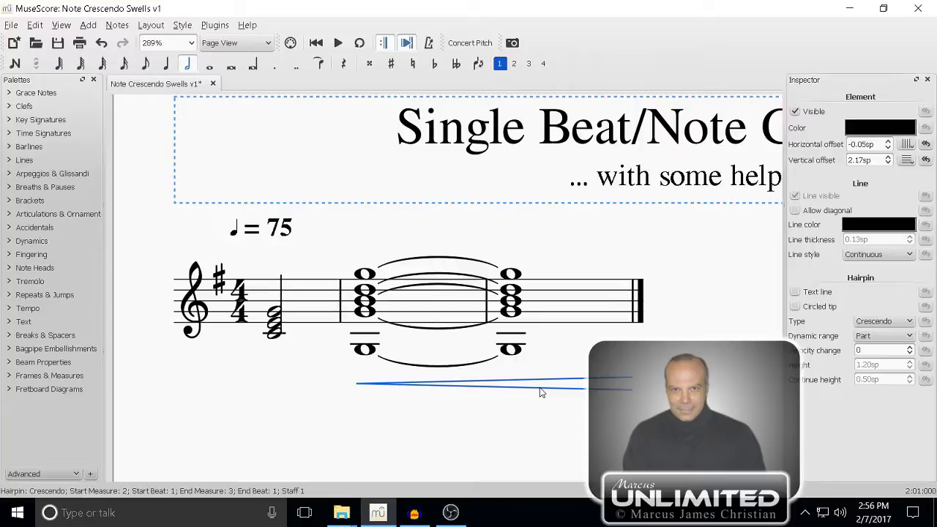
- Widen the crescendo hairpin's open right end
double_click(585, 388)
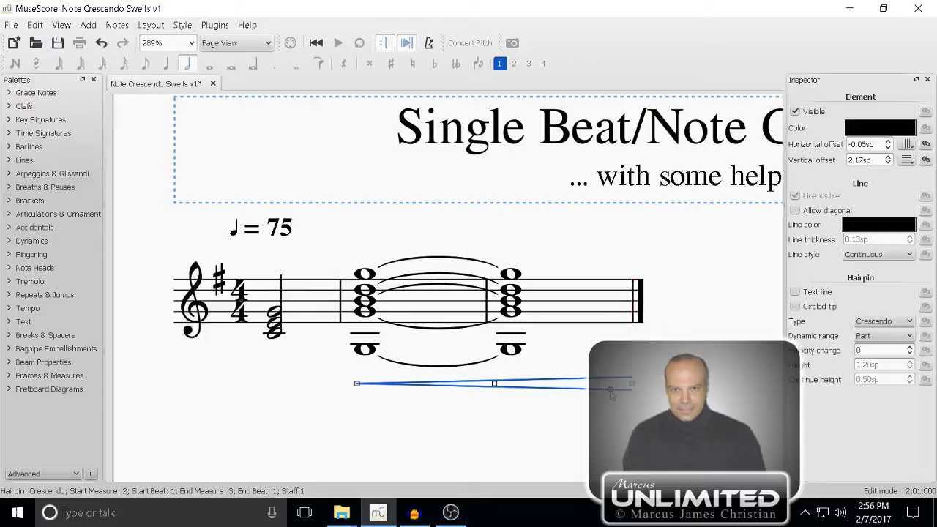
drag(610, 389, 611, 404)
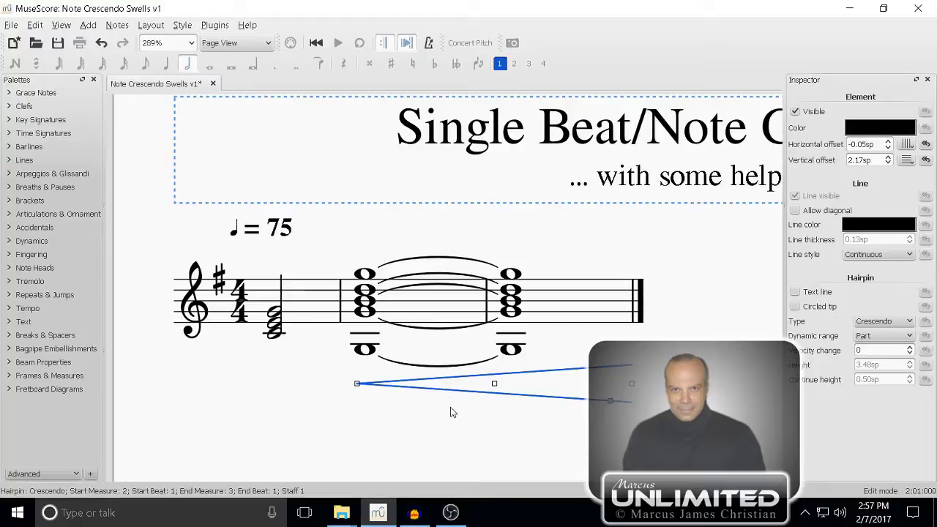
key(Escape)
key(Escape)
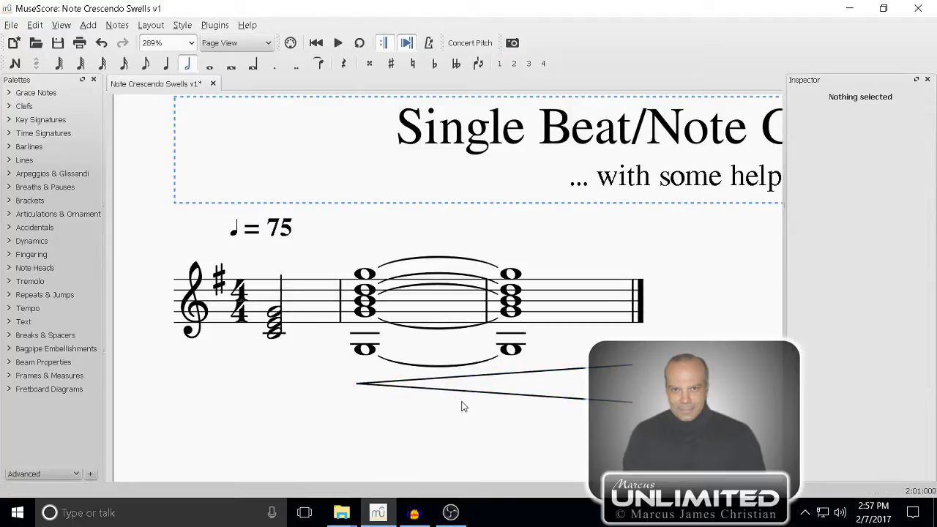
- Nudge the hairpin left to offsets -0.38sp horizontal and 2.33sp vertical
click(475, 396)
double_click(476, 396)
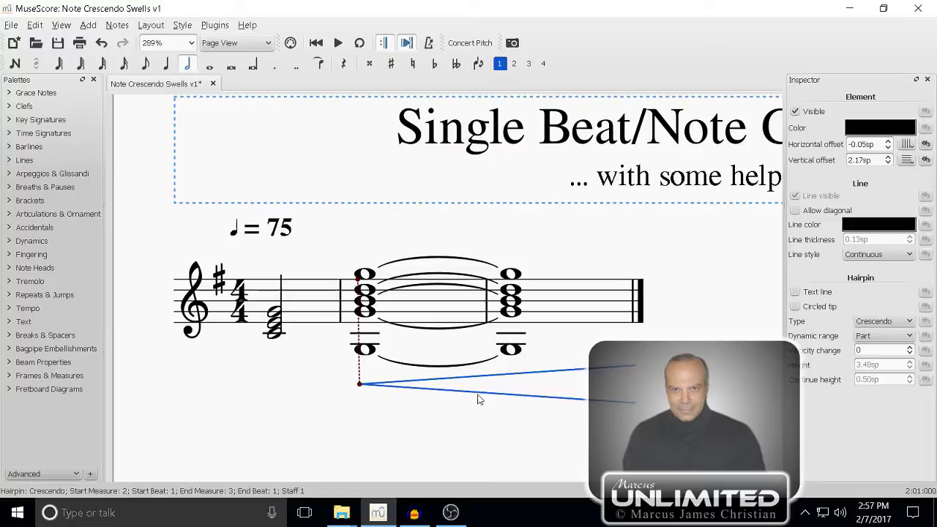
drag(475, 395, 473, 396)
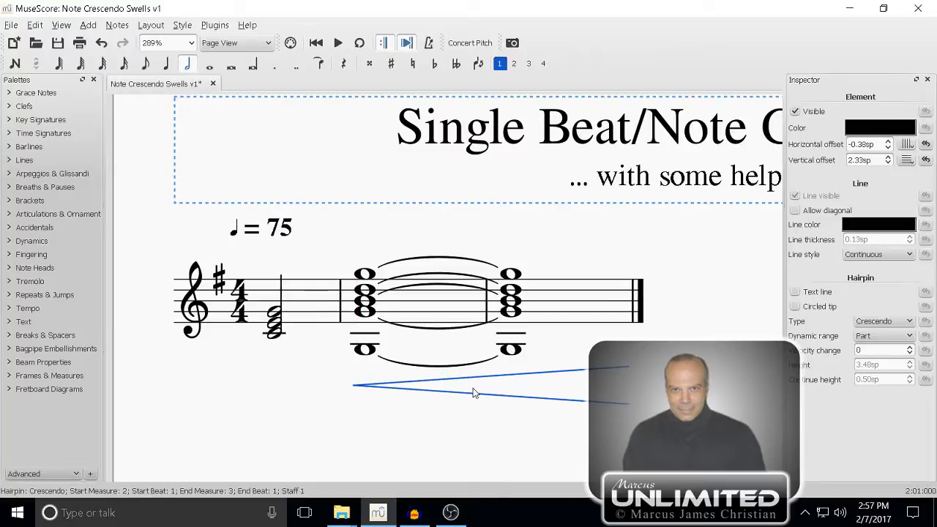
click(338, 43)
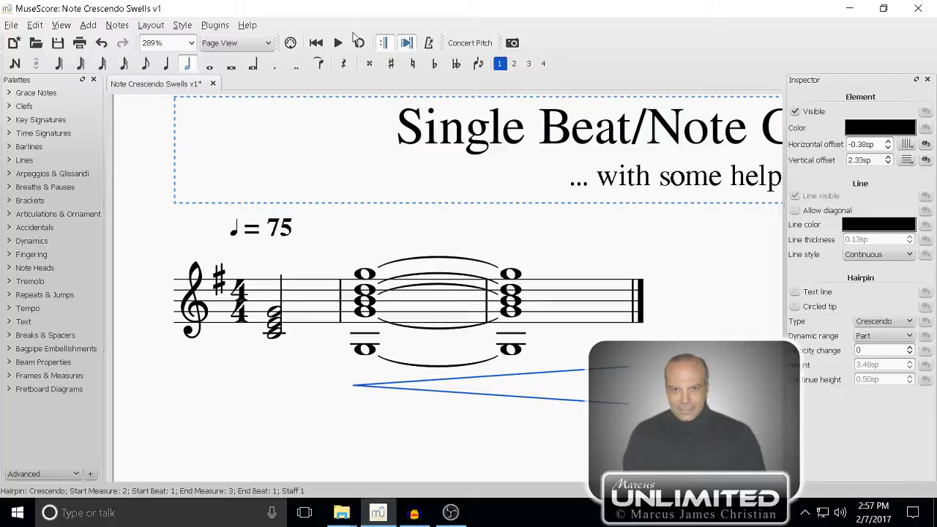
click(701, 316)
click(576, 375)
- Set the hairpin's Velocity change to 127 in the Inspector
click(869, 349)
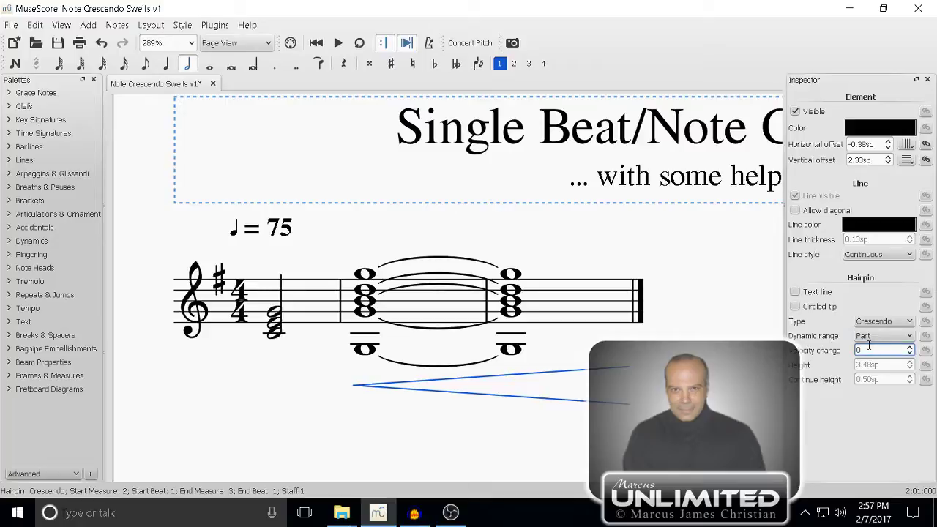
key(Return)
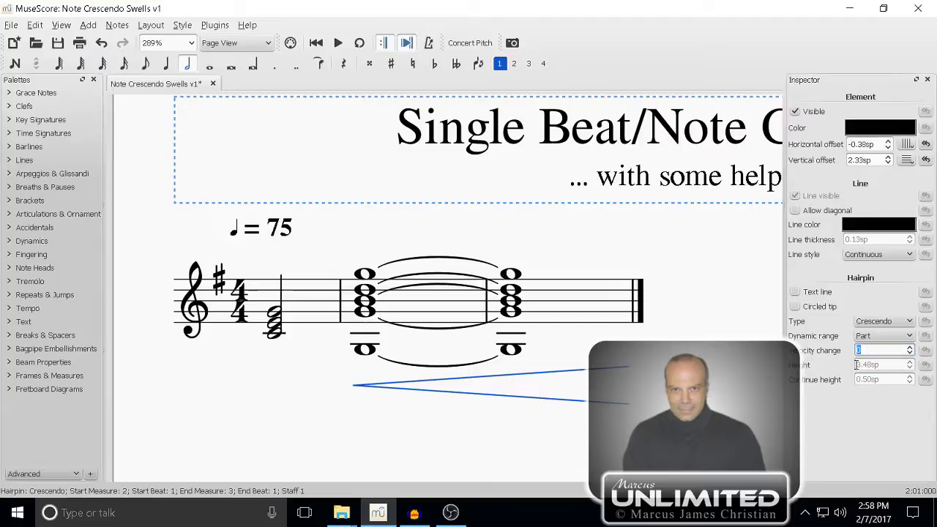
text(127)
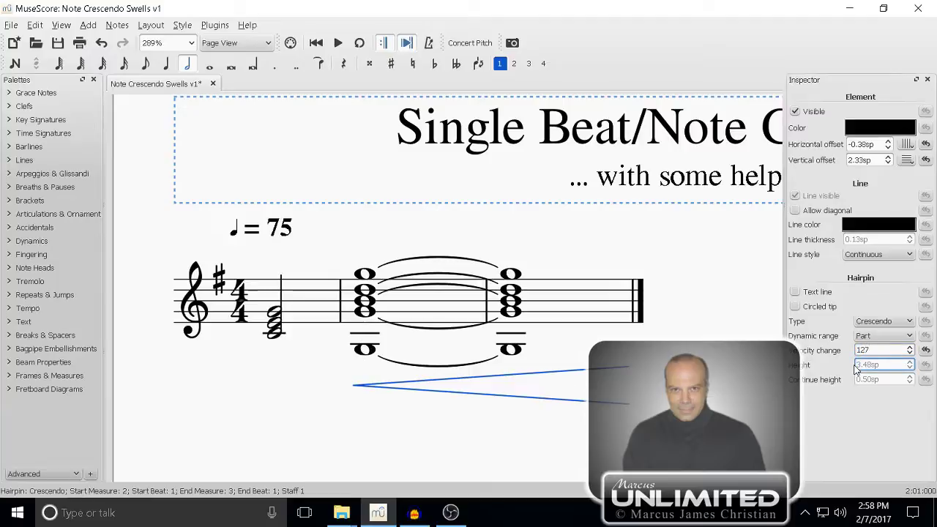
key(Return)
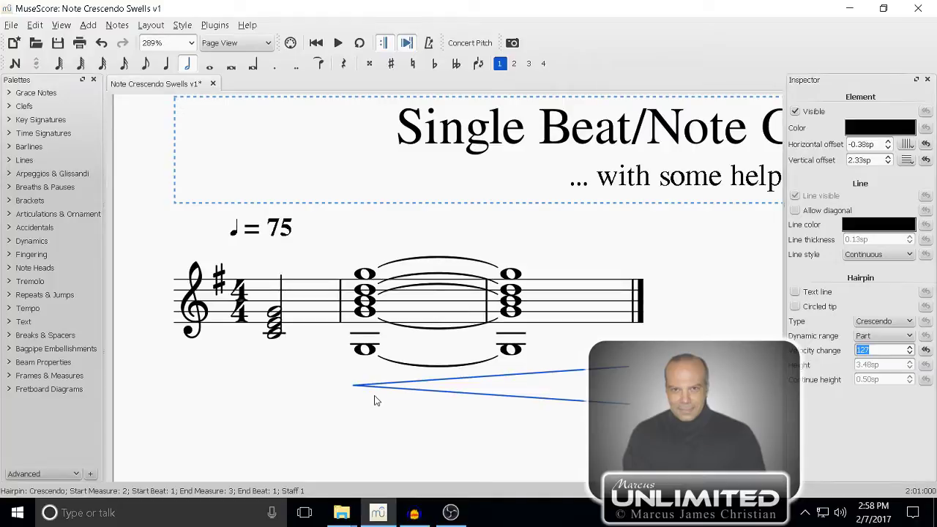
key(Return)
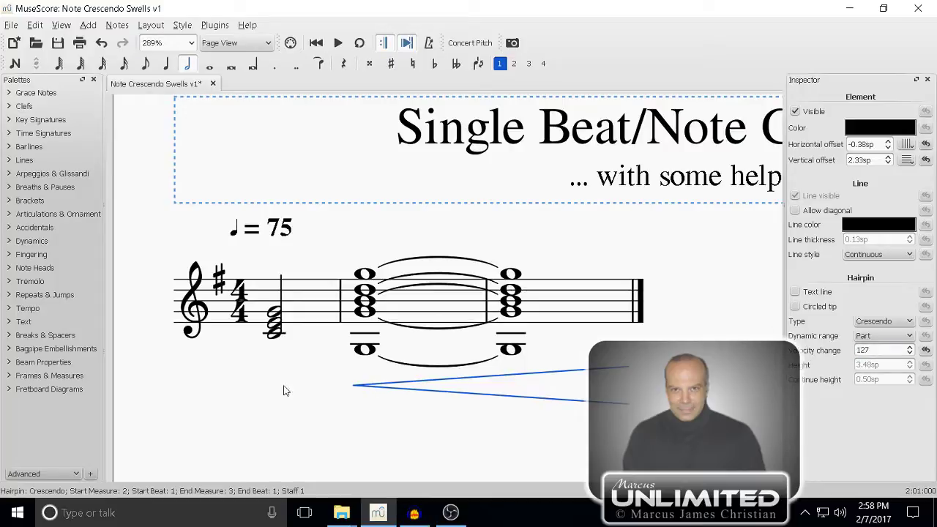
- Play the score to hear the 127-velocity crescendo, then open the View menu
click(338, 44)
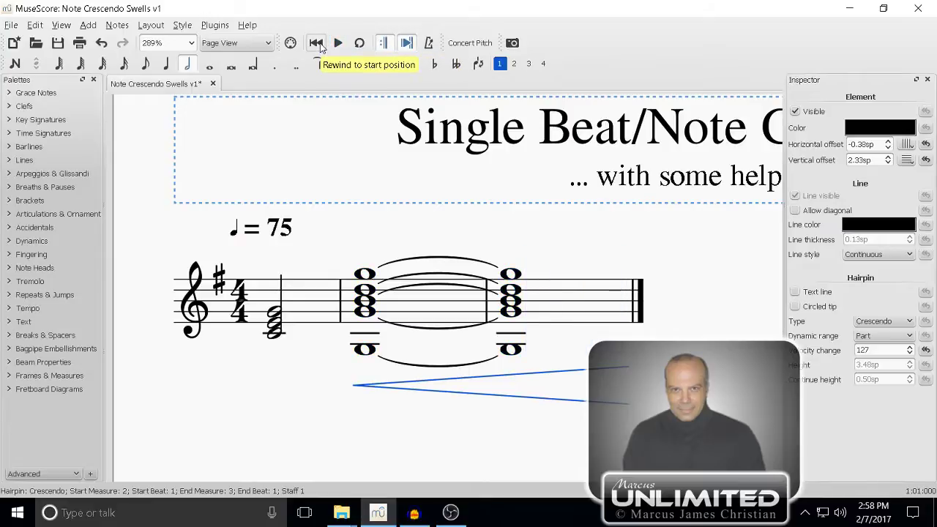
click(62, 24)
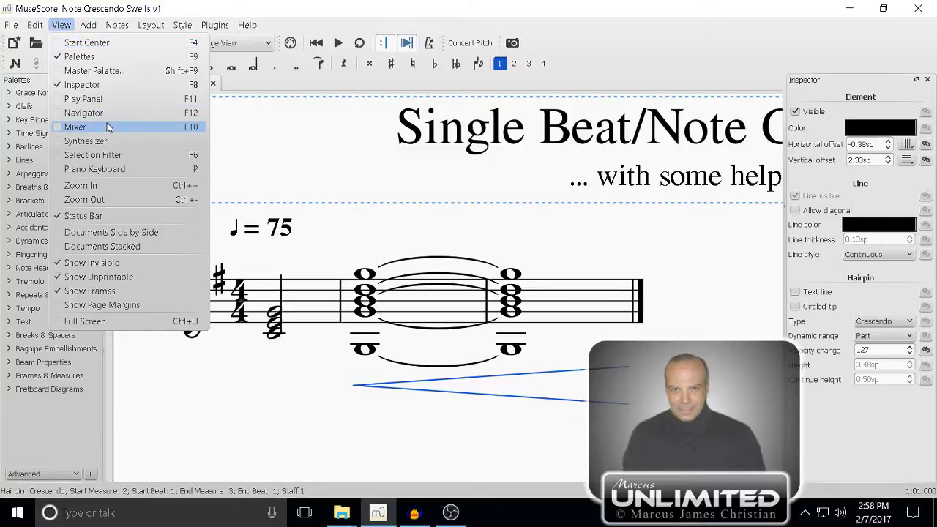
click(108, 128)
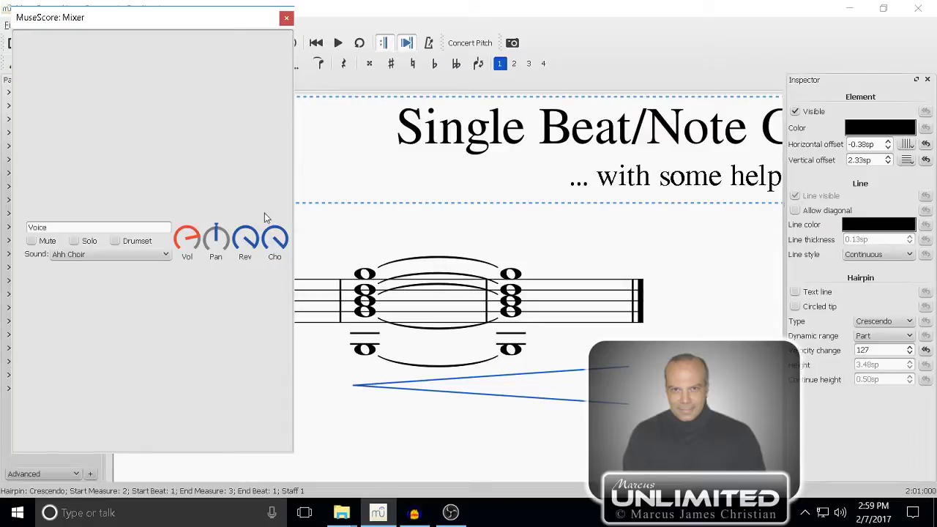
click(286, 17)
- Export the score as Wave audio named 'Note Crescendo Swells v2', then switch to Audacity
click(11, 25)
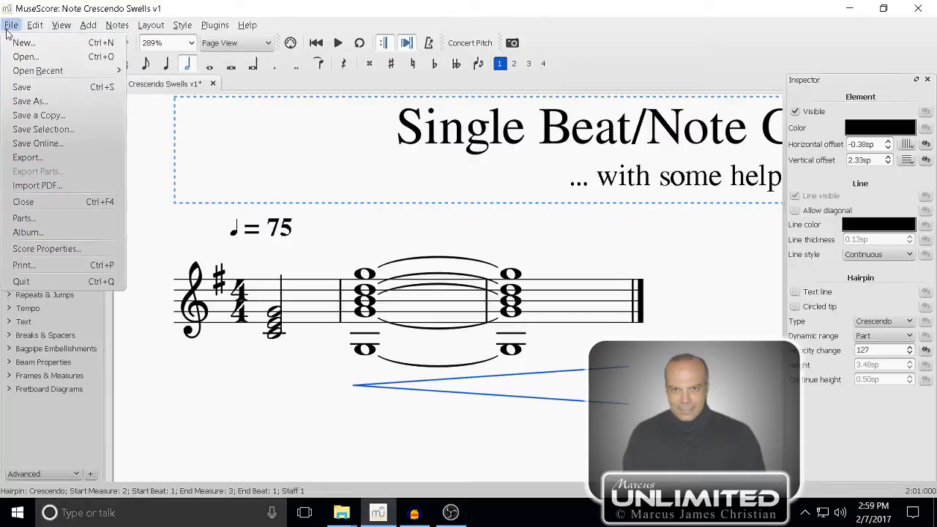
click(79, 159)
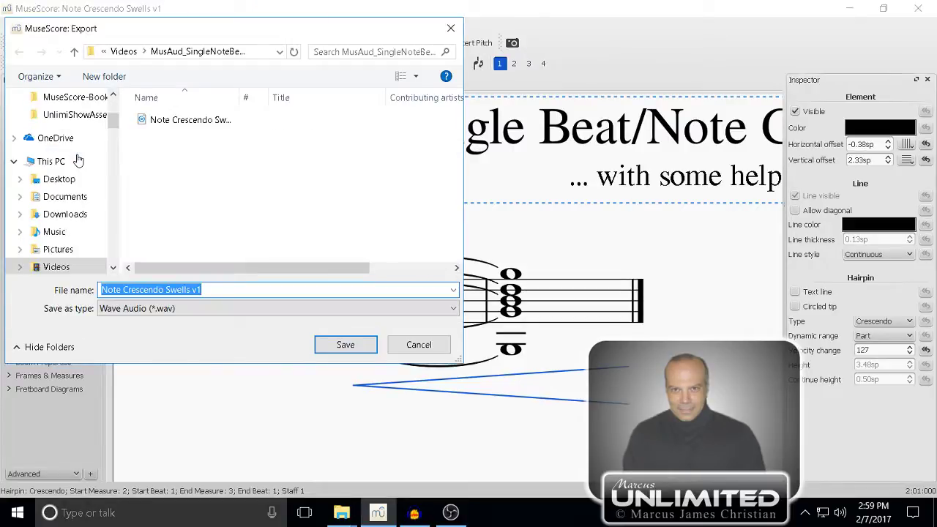
click(211, 293)
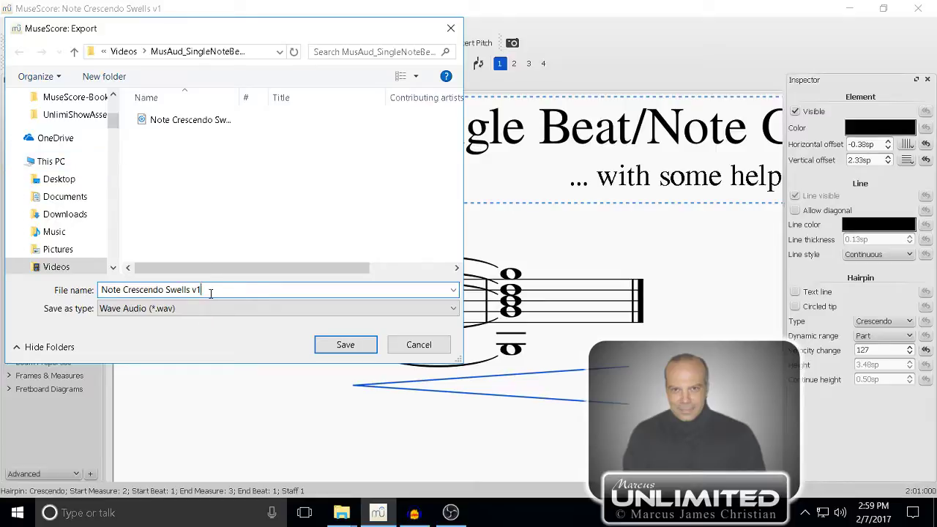
key(BackSpace)
text(2)
click(338, 346)
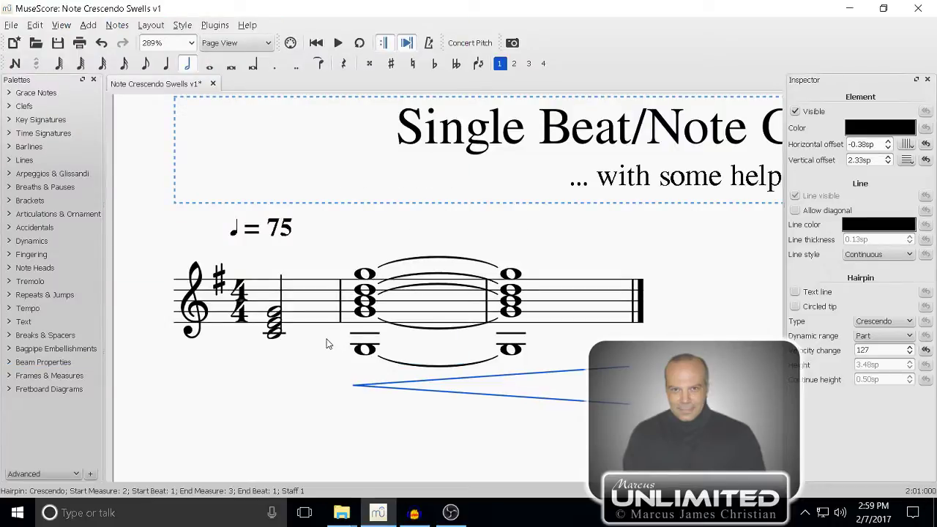
click(414, 514)
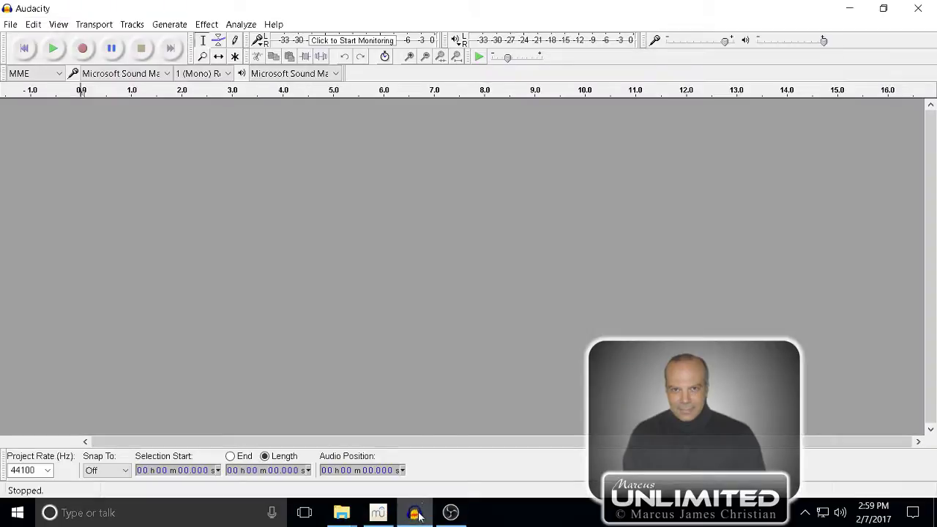
- Import the 'Note Crescendo Swells v2' audio file into Audacity
click(11, 26)
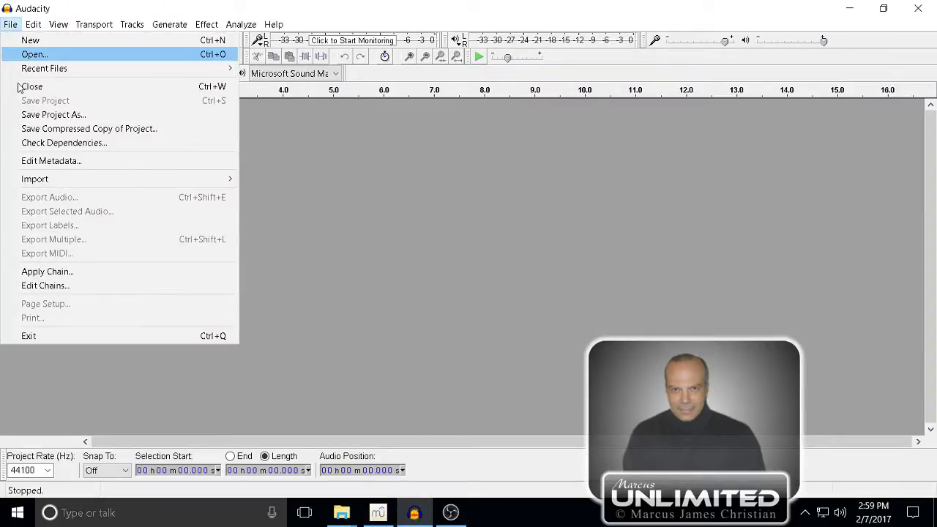
mouse_move(237, 183)
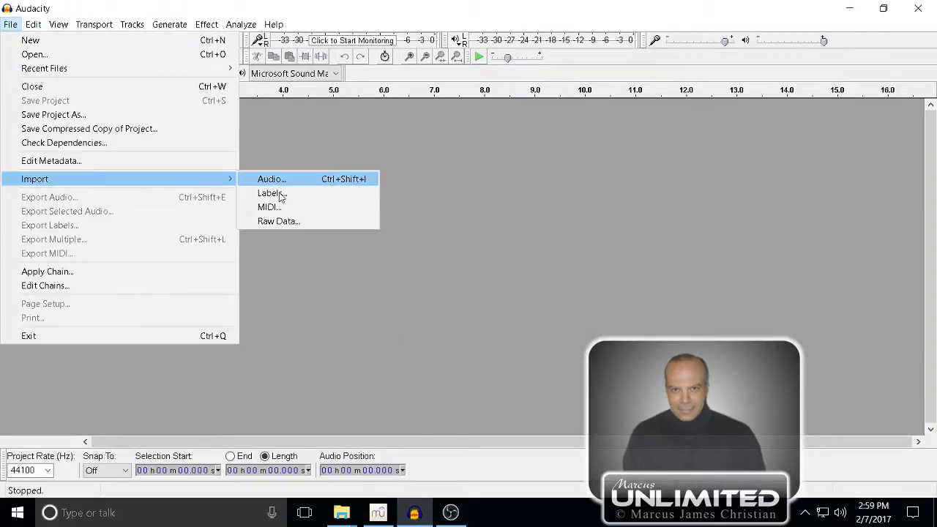
click(317, 180)
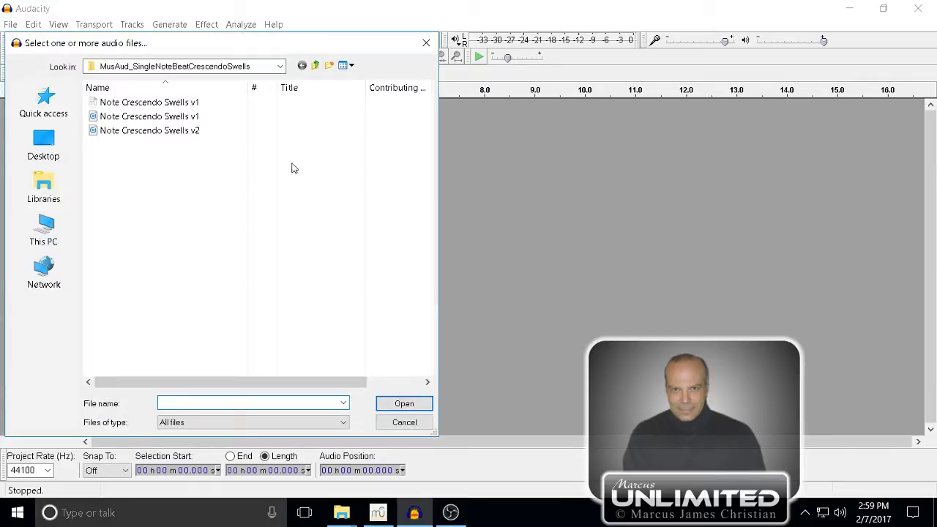
click(202, 130)
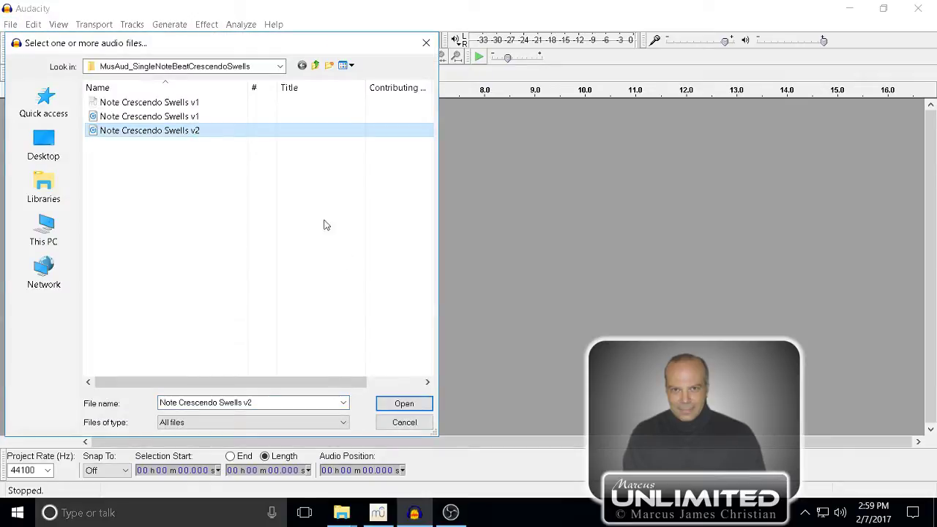
click(416, 404)
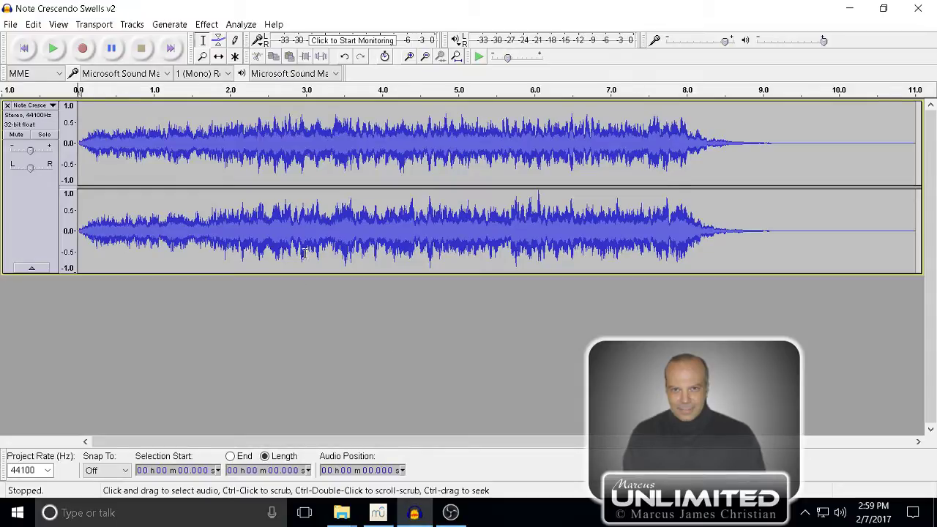
- Duplicate the stereo track and fit all tracks vertically in the window
click(33, 203)
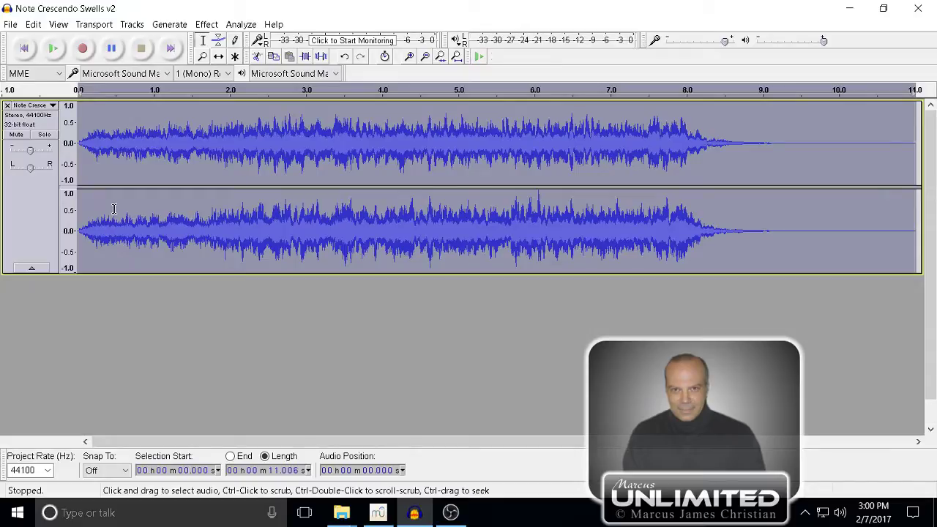
key(ctrl+d)
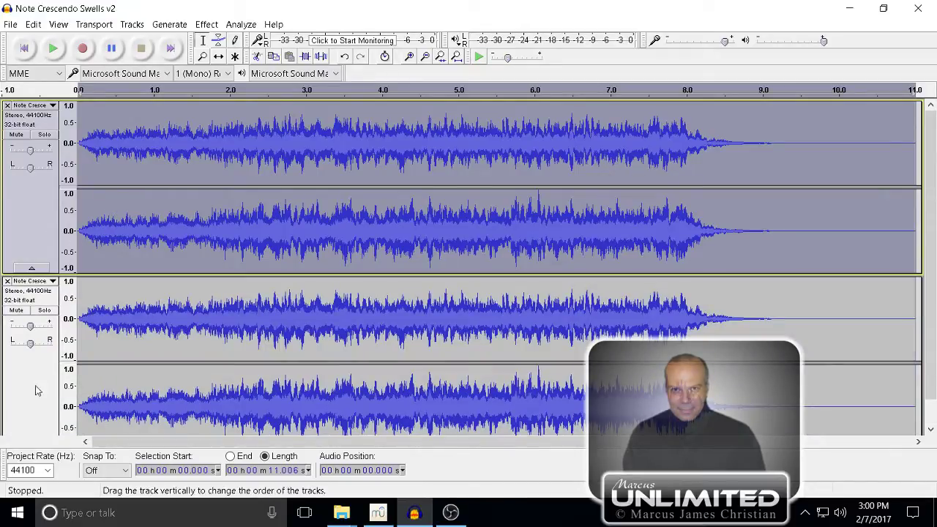
click(35, 393)
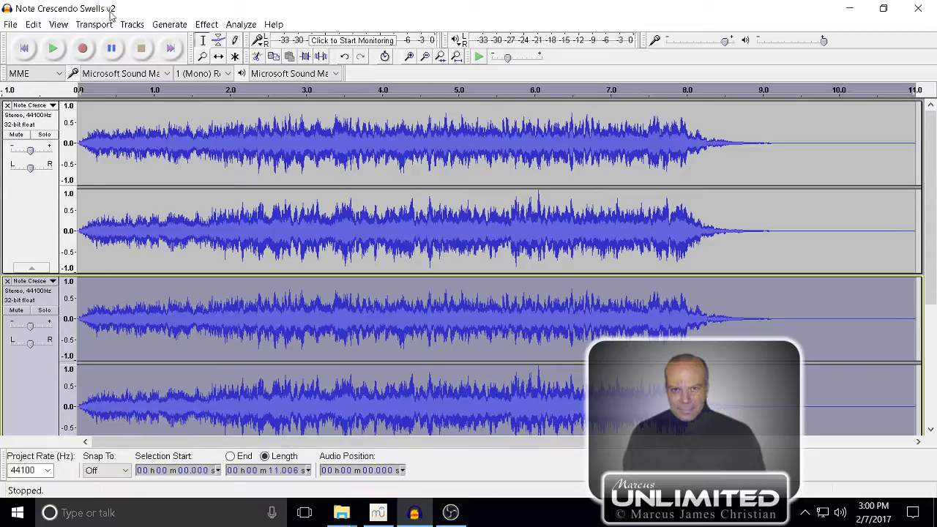
click(59, 25)
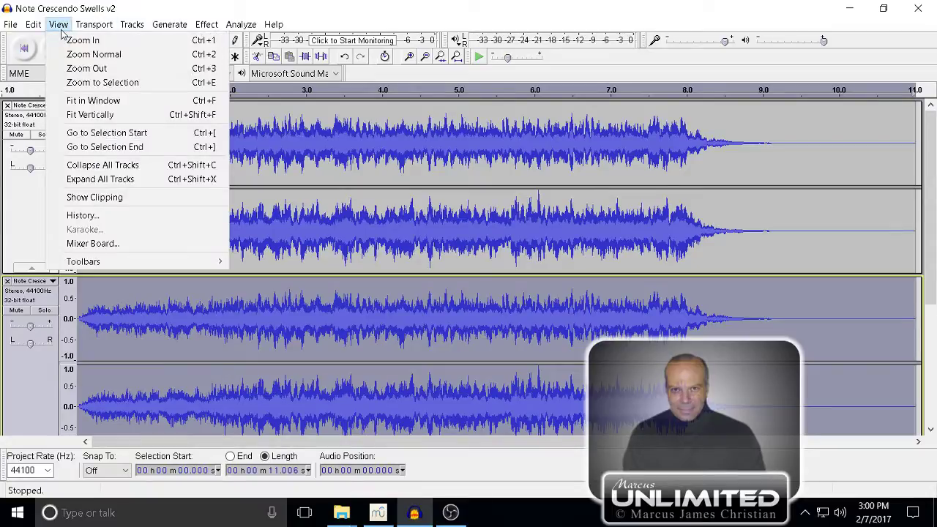
click(100, 115)
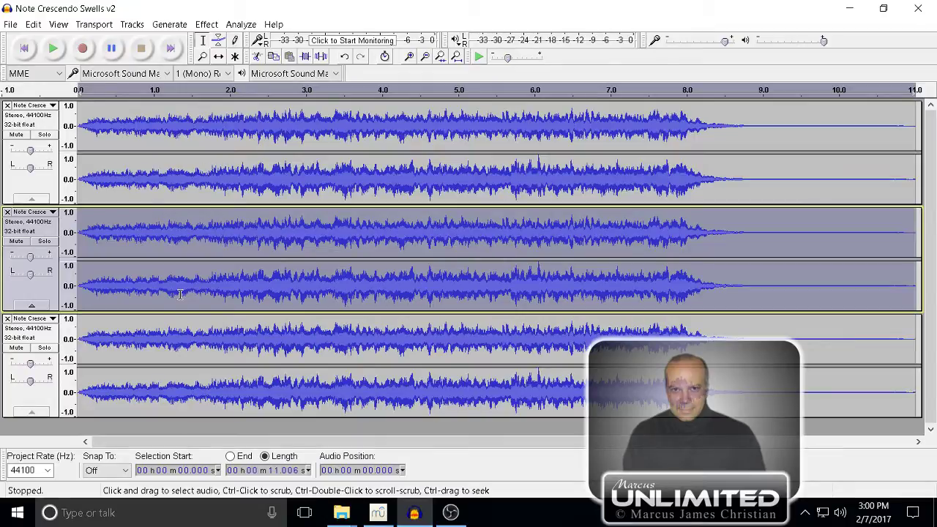
- Add a new mono track and move it to the top of the project
click(16, 184)
click(132, 24)
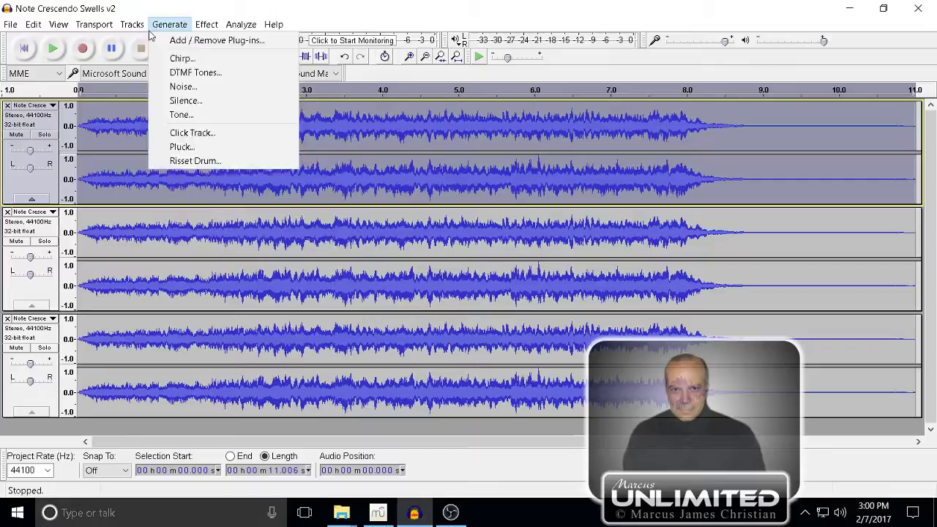
mouse_move(298, 40)
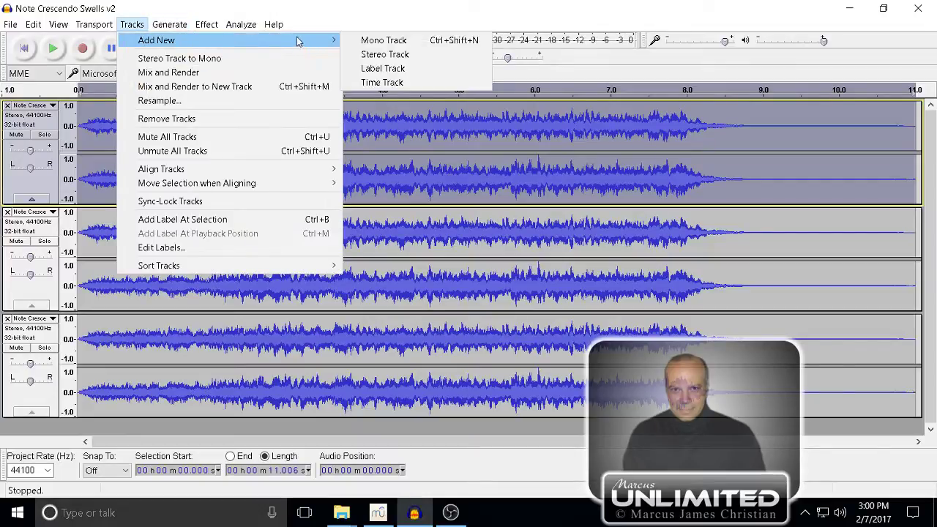
click(365, 44)
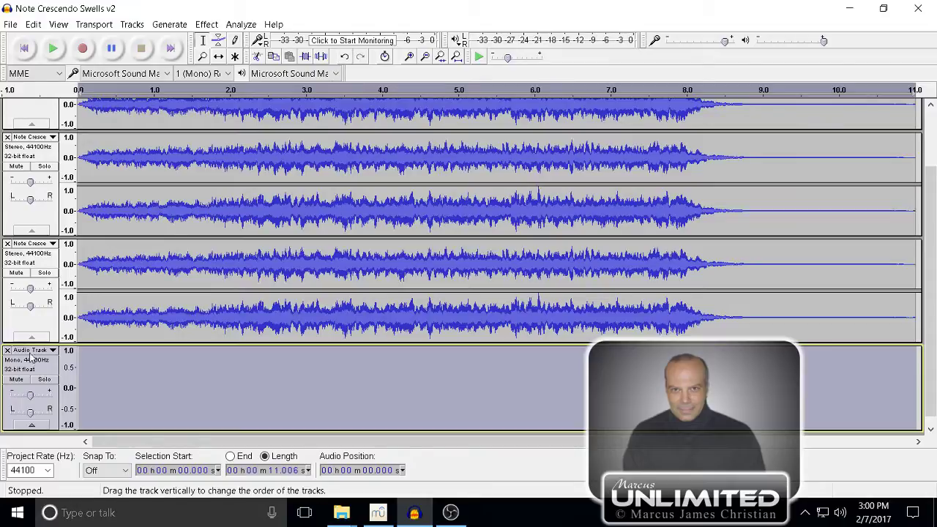
drag(37, 366, 47, 268)
drag(60, 118, 49, 87)
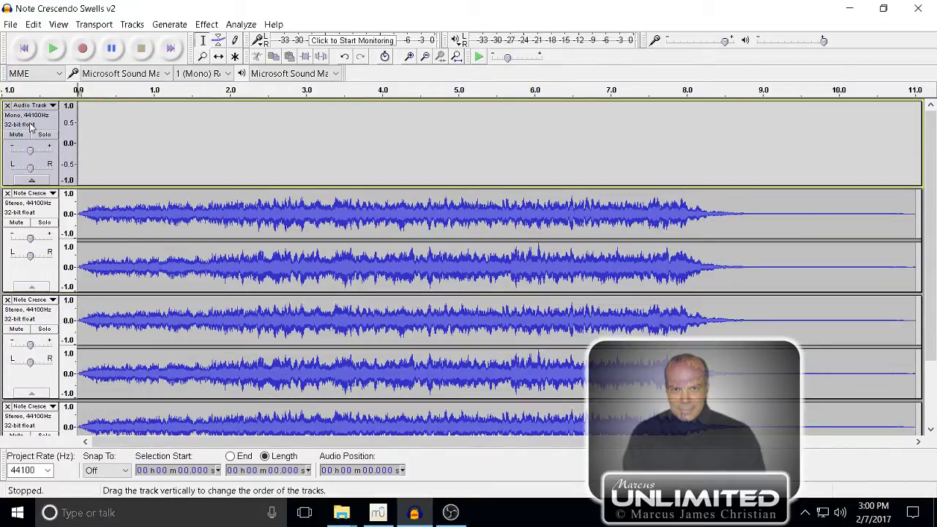
- Generate a 75 BPM click track, confirming the tempo against the MuseScore score
click(183, 26)
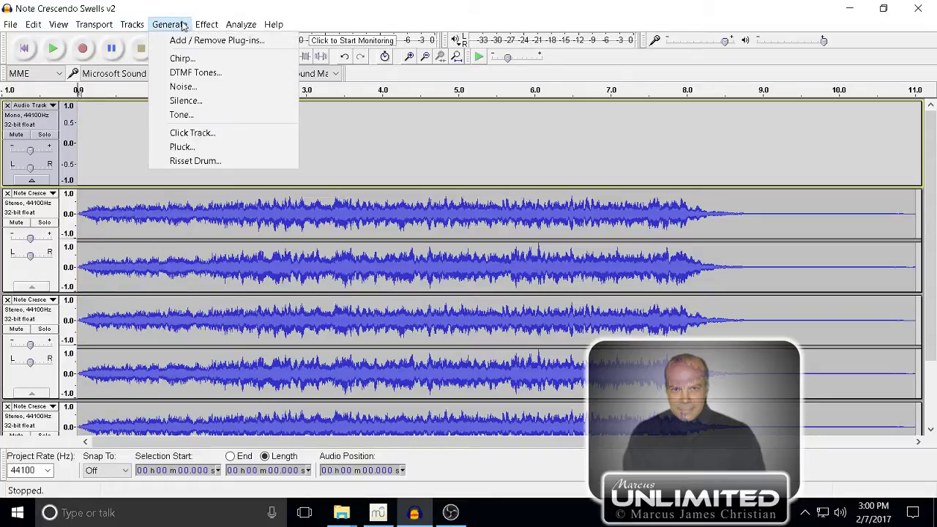
click(190, 133)
double_click(443, 158)
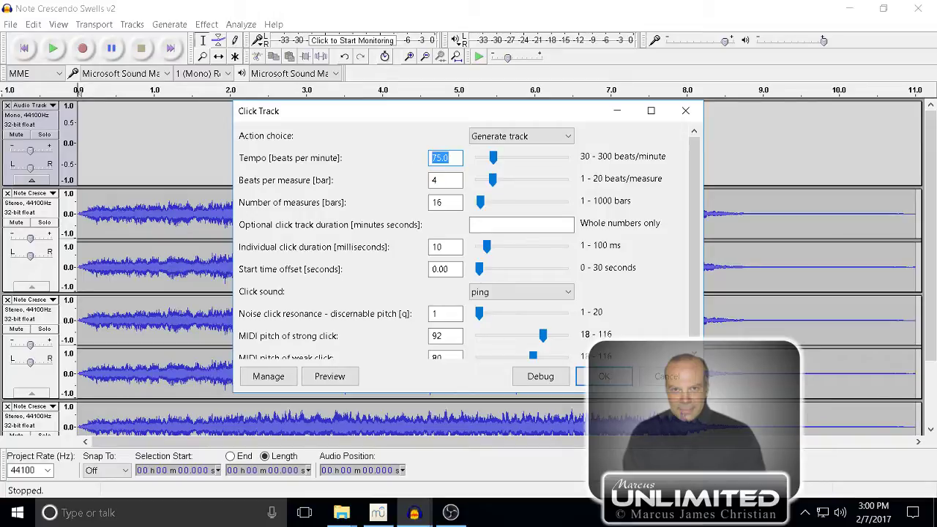
text(99)
text(5)
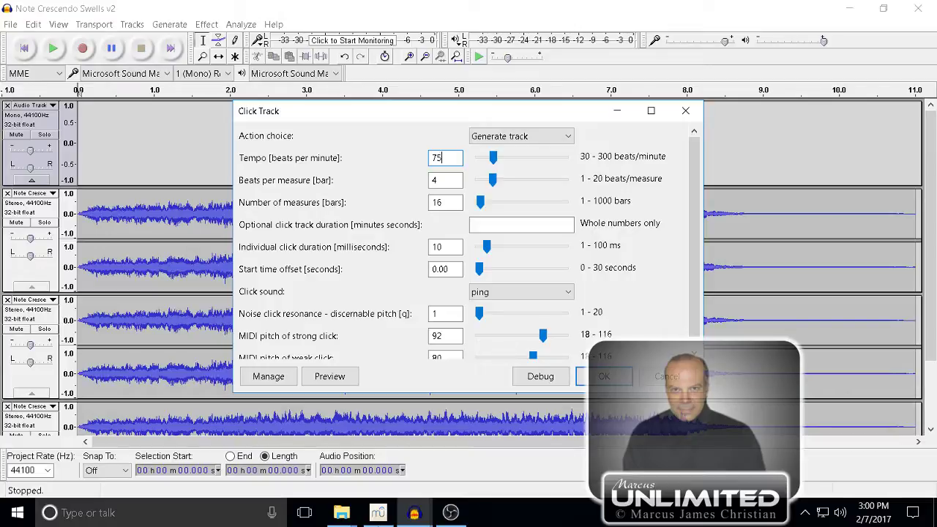
click(378, 513)
right_click(378, 513)
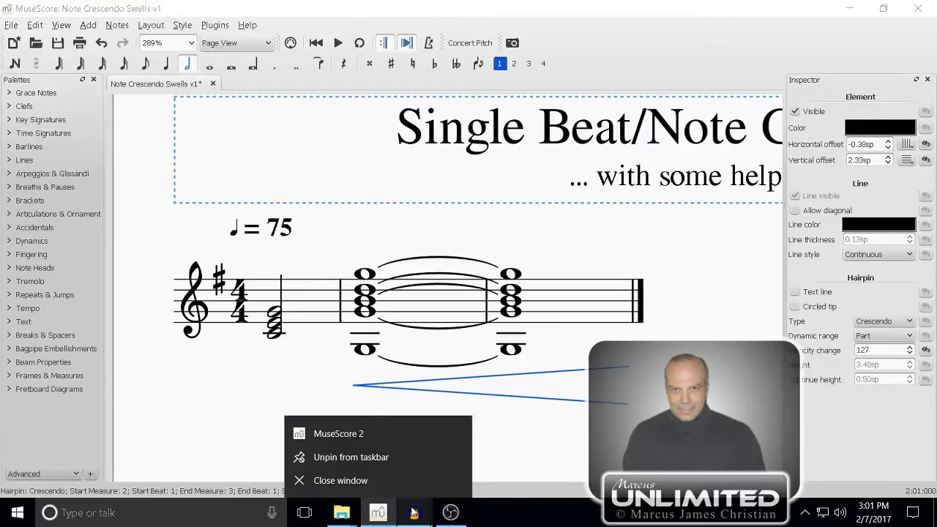
click(414, 512)
mouse_move(414, 512)
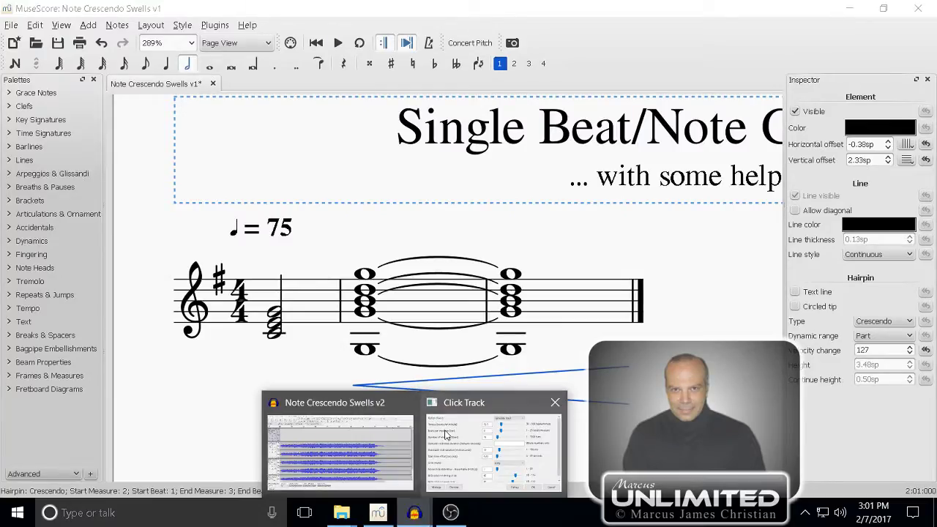
click(453, 405)
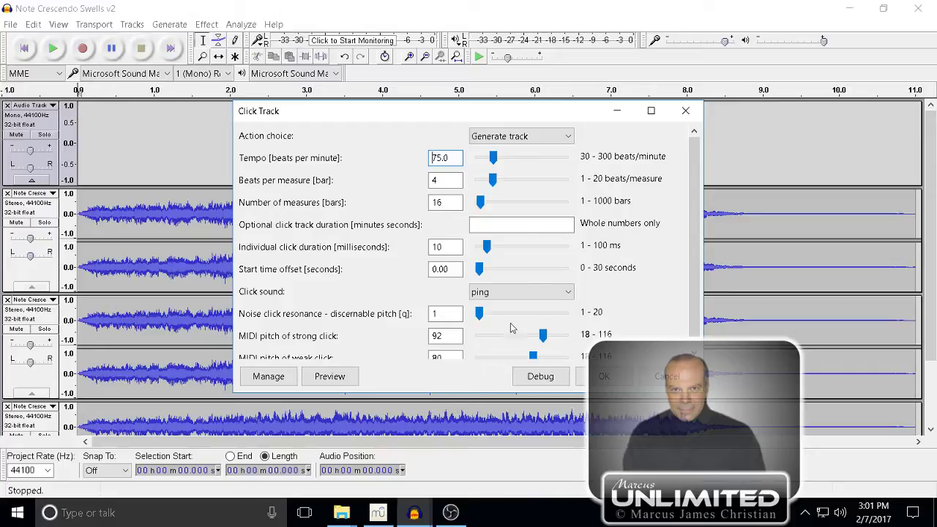
double_click(447, 157)
text(75)
click(604, 376)
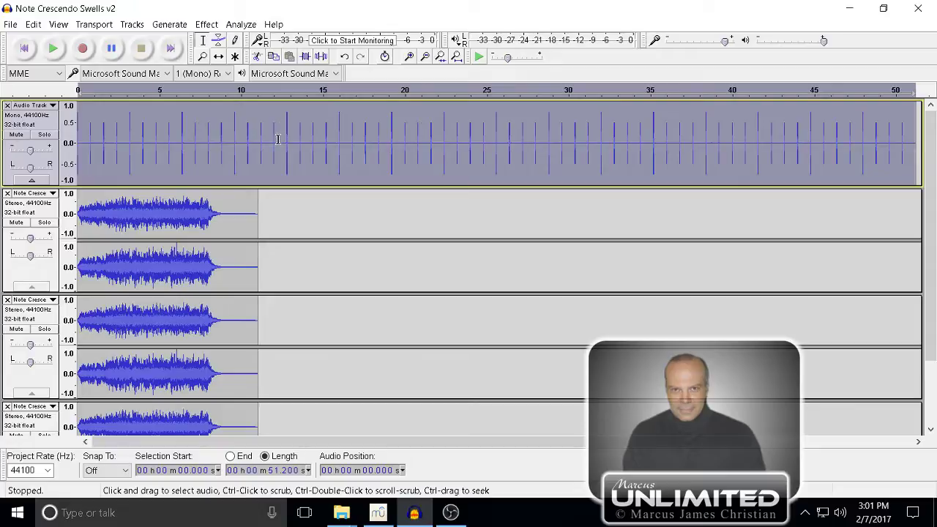
- Trim the click track to about 12 seconds, then fit the whole project and all tracks in view
mouse_move(274, 139)
mouse_down()
mouse_move(858, 140)
mouse_move(933, 104)
mouse_up()
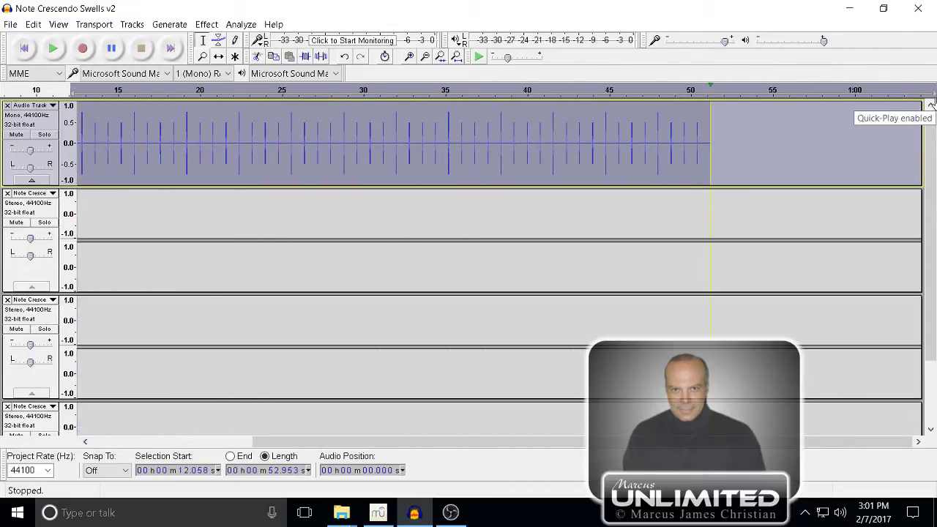
key(Delete)
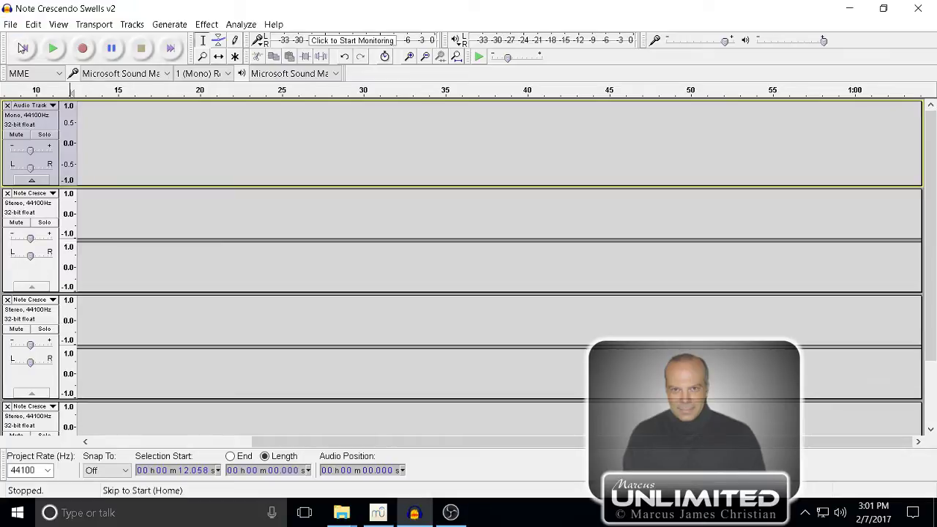
click(23, 47)
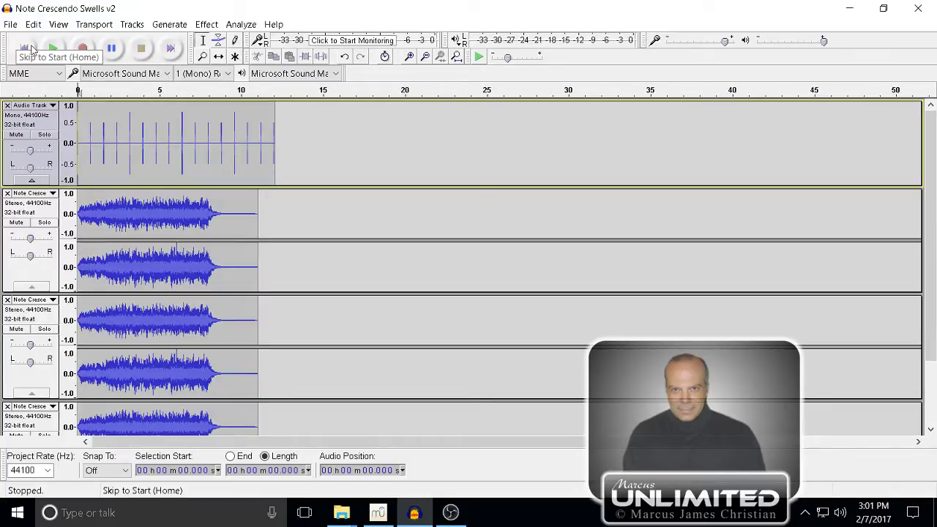
click(455, 57)
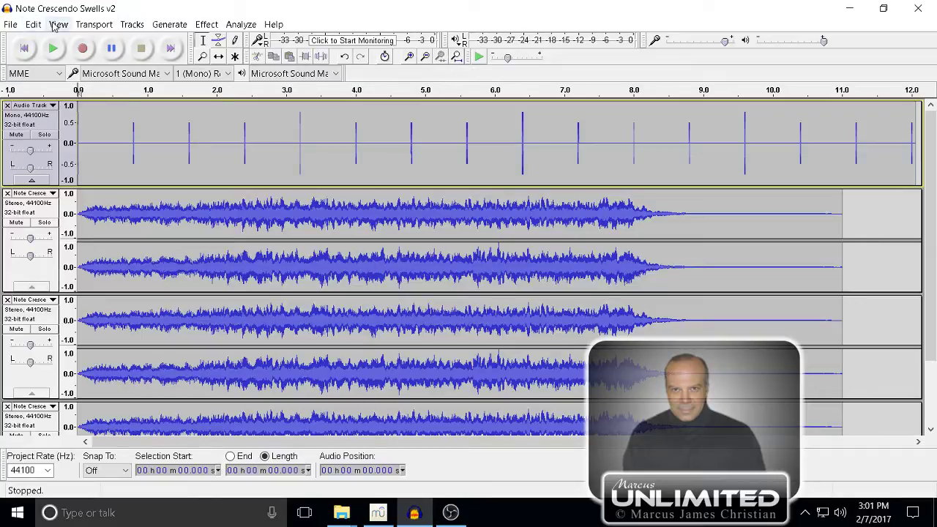
key(ctrl+shift+f)
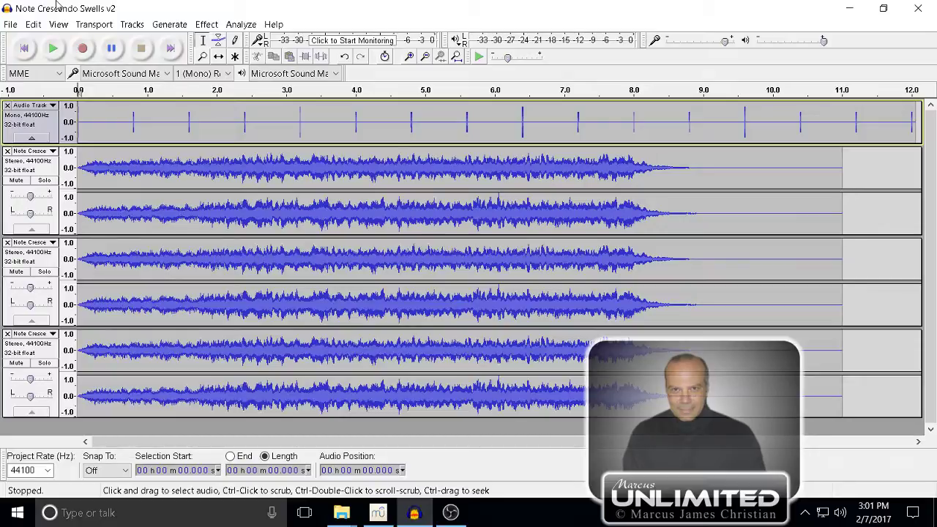
click(382, 516)
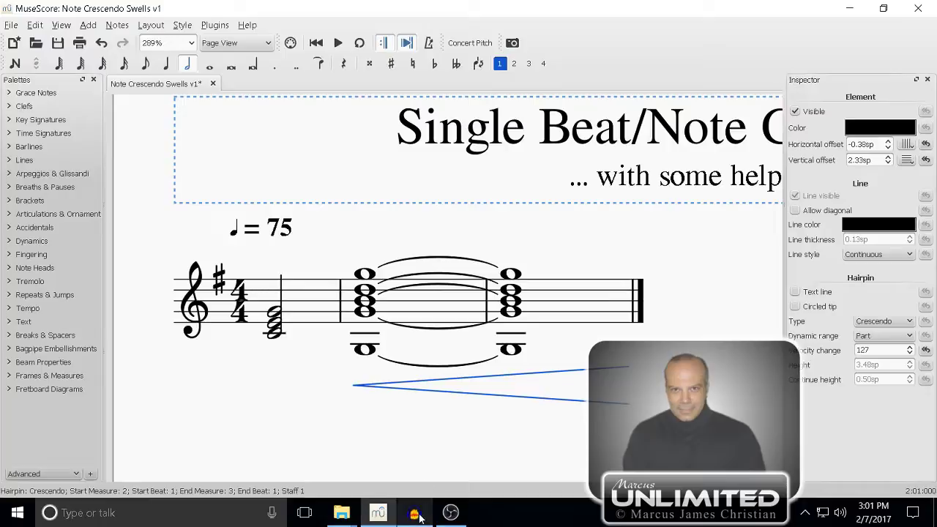
mouse_move(414, 510)
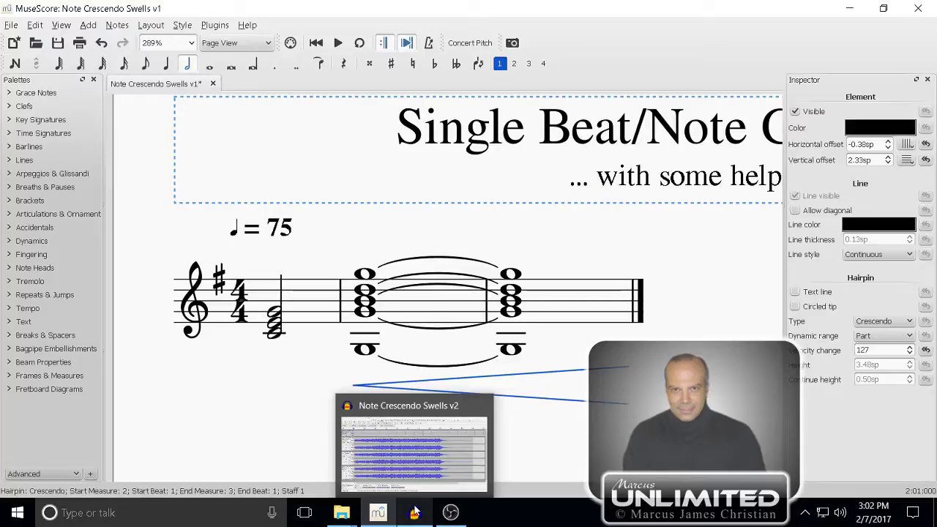
click(417, 514)
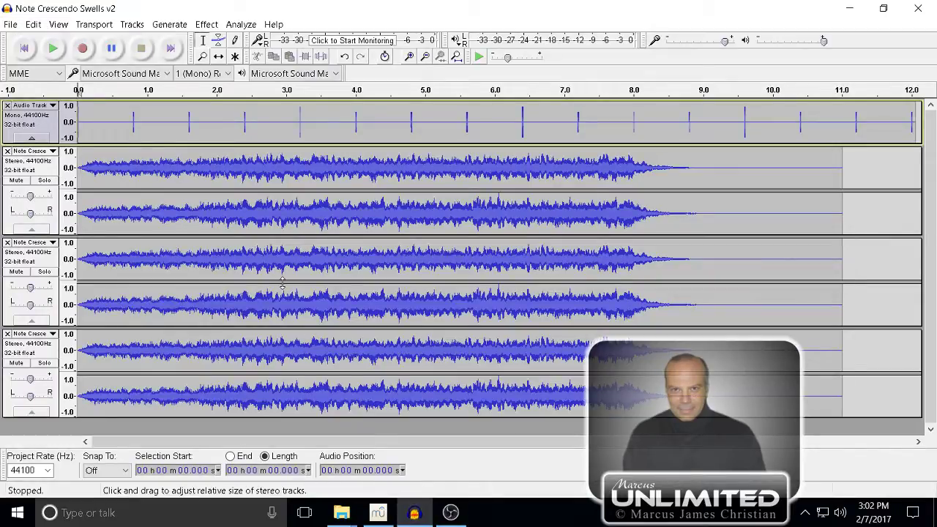
- Move the first stereo swell track above the Audio Track to the top
click(38, 354)
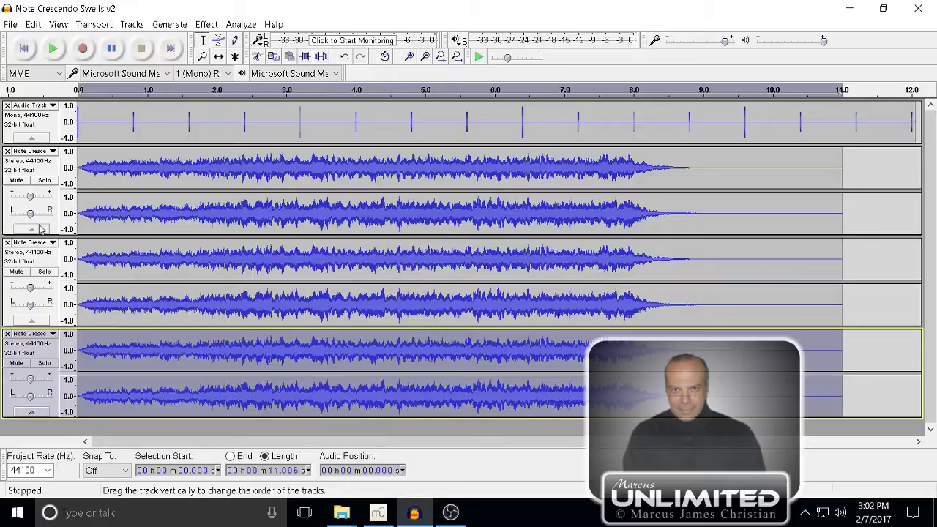
click(50, 169)
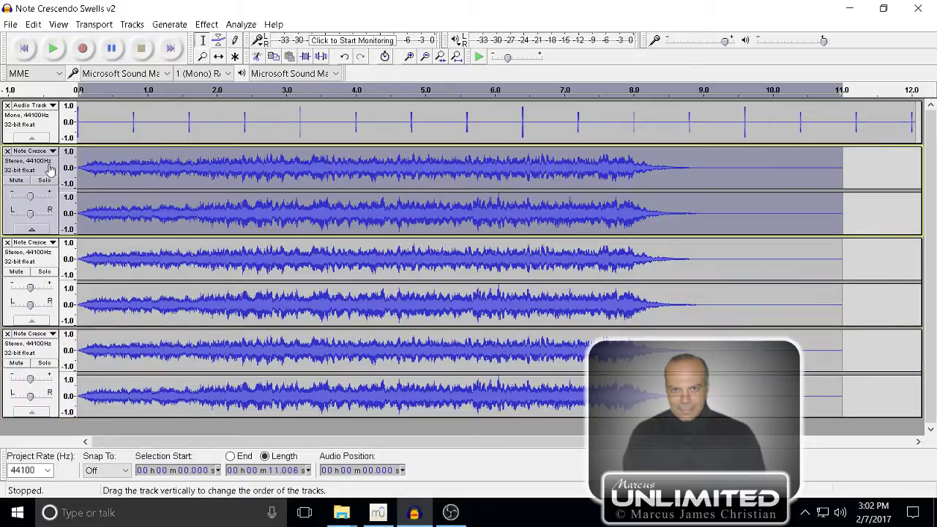
mouse_move(50, 170)
mouse_down()
mouse_move(56, 103)
mouse_move(40, 128)
mouse_up()
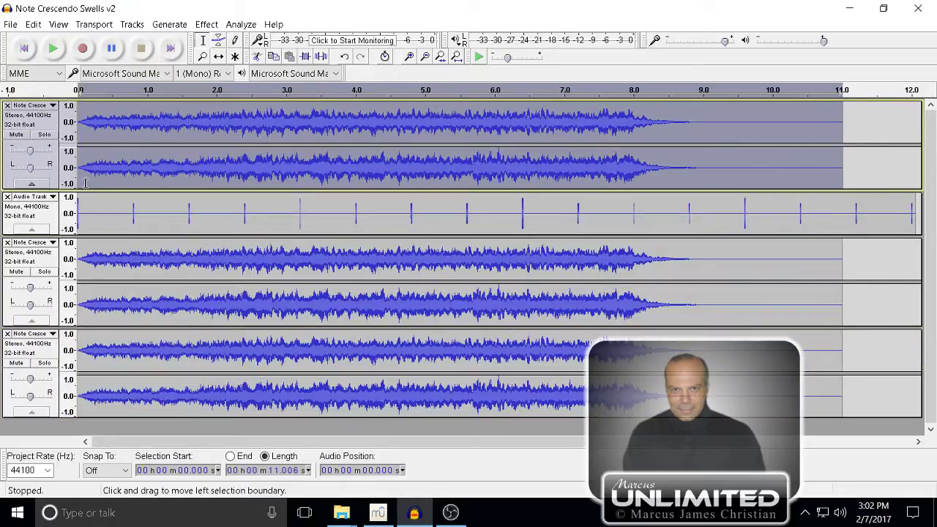
- Mute the top track, shrink it to minimal height, and select the bottom stereo track
click(17, 134)
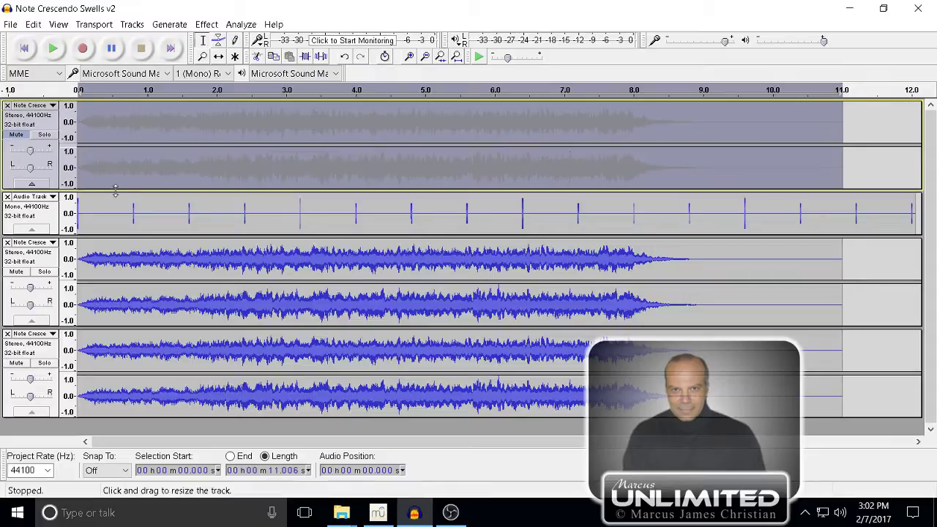
drag(115, 189, 109, 128)
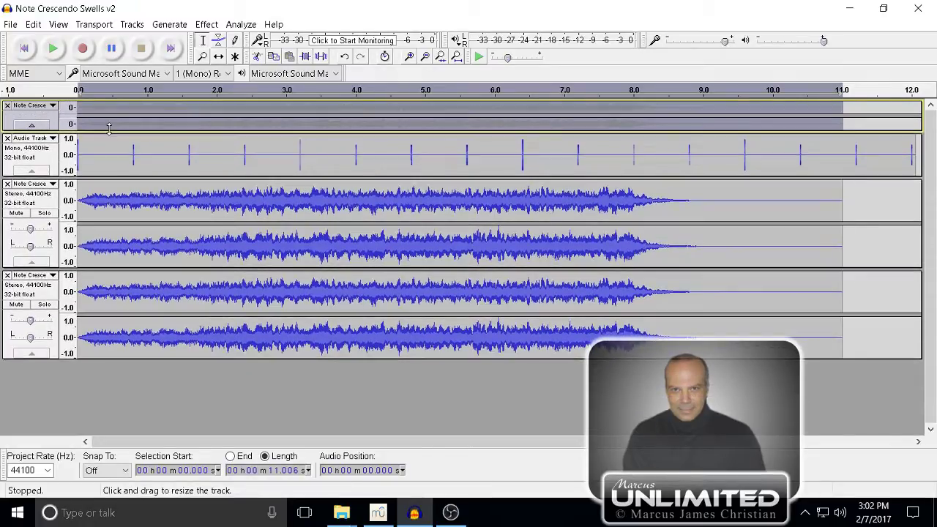
click(38, 297)
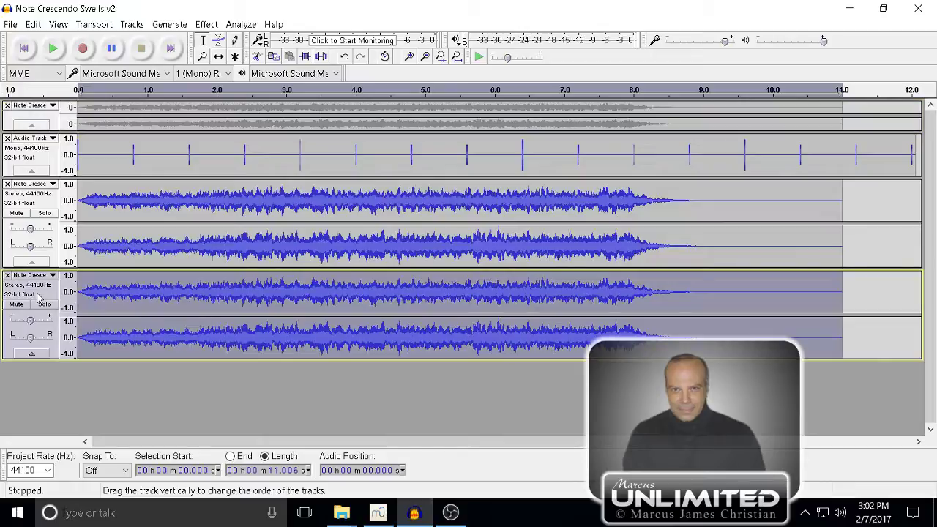
click(211, 25)
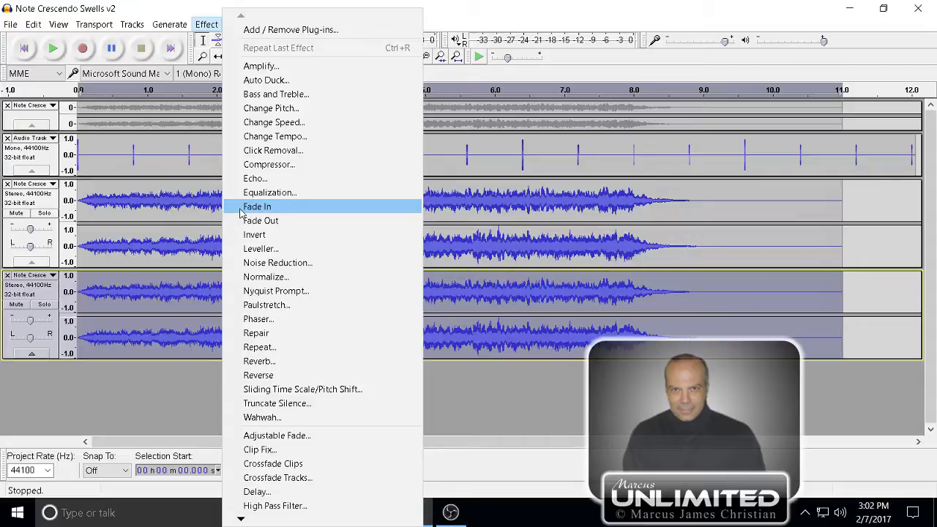
- Preview and apply a wet-only Reverb to the bottom track
click(249, 361)
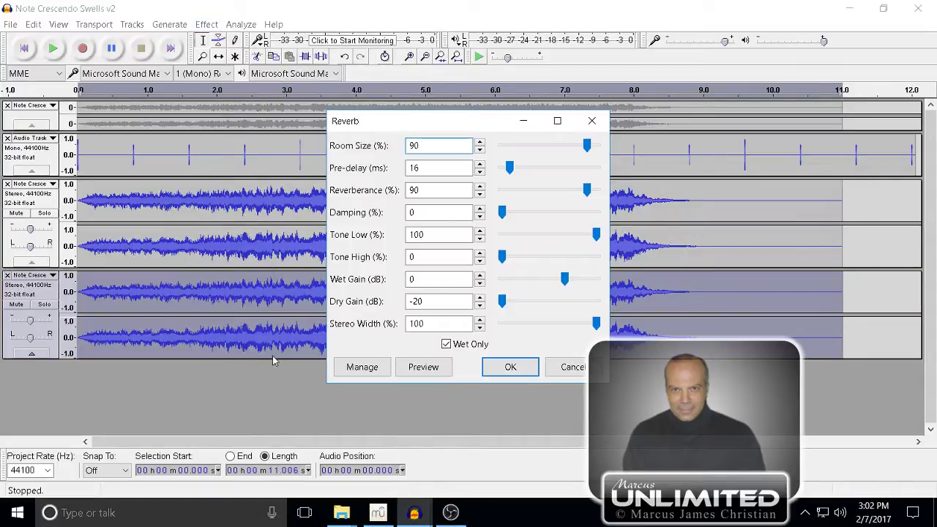
click(438, 372)
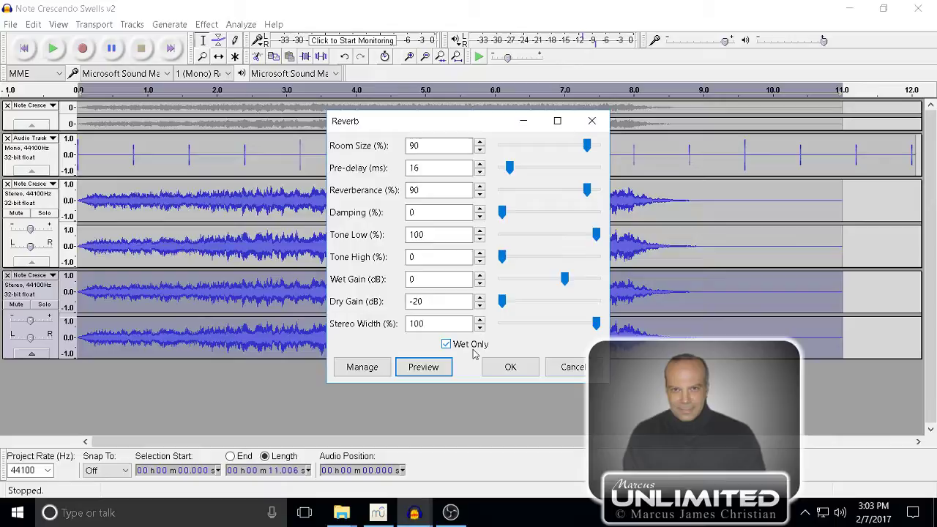
click(505, 370)
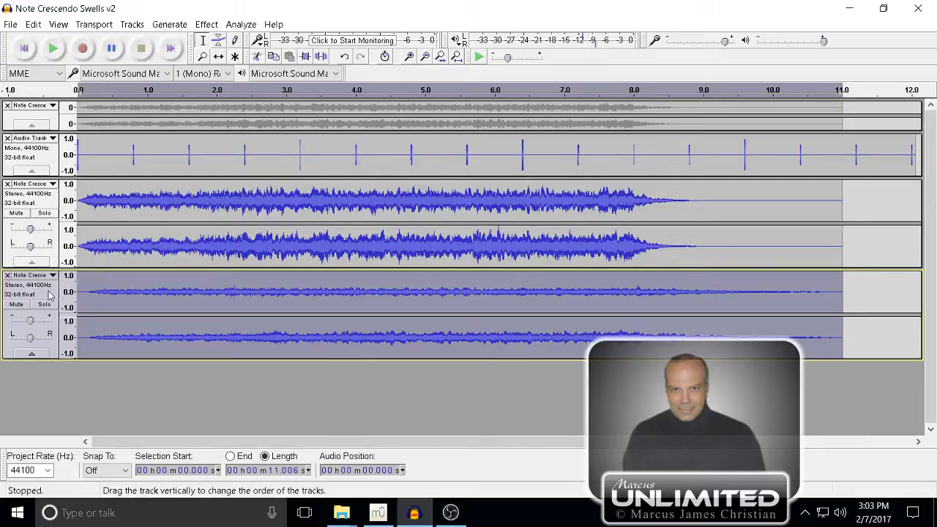
- Normalize the bottom track to a 0.0 dB peak
click(208, 26)
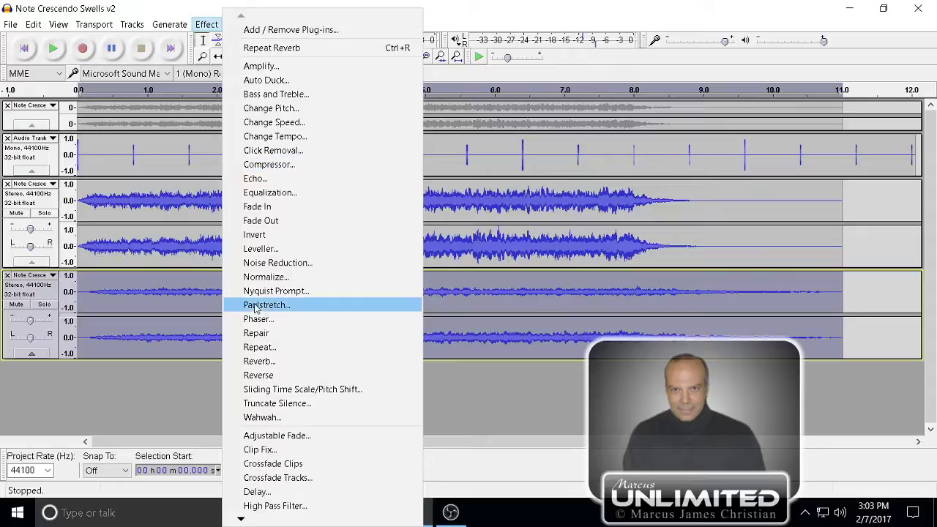
click(261, 279)
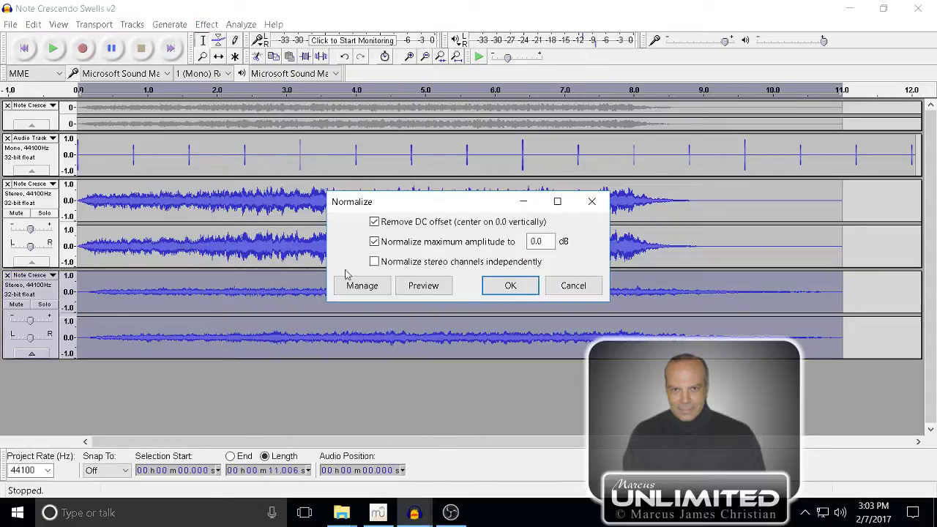
click(509, 284)
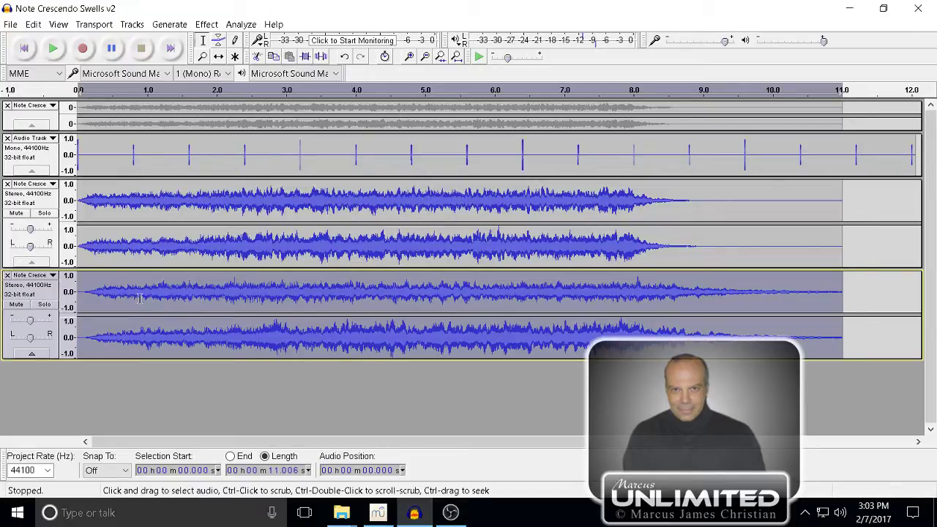
- Apply a Fade In to the bottom reverb track and a Fade Out to the middle track
click(207, 25)
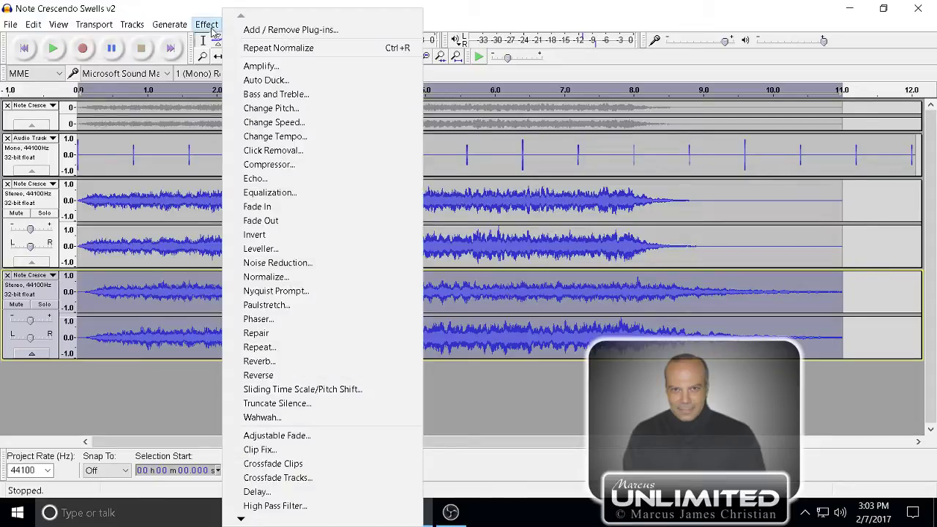
click(256, 207)
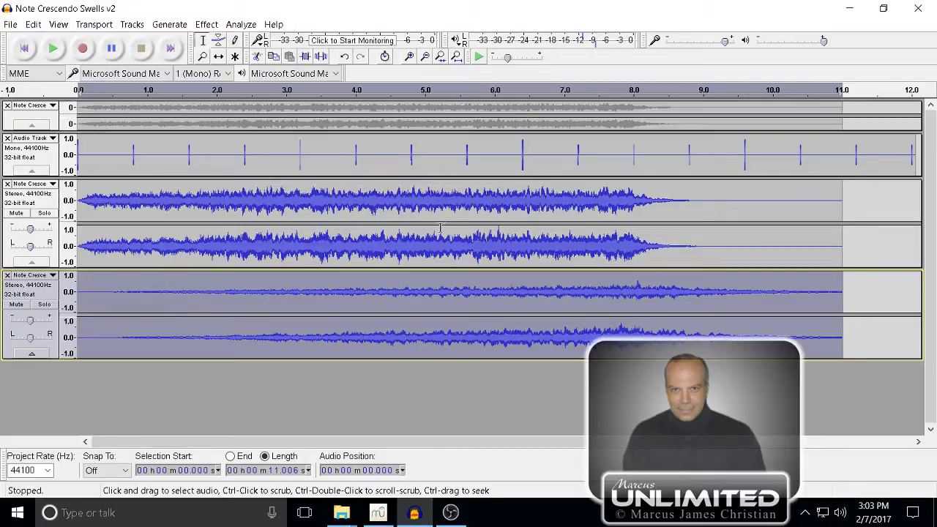
click(42, 209)
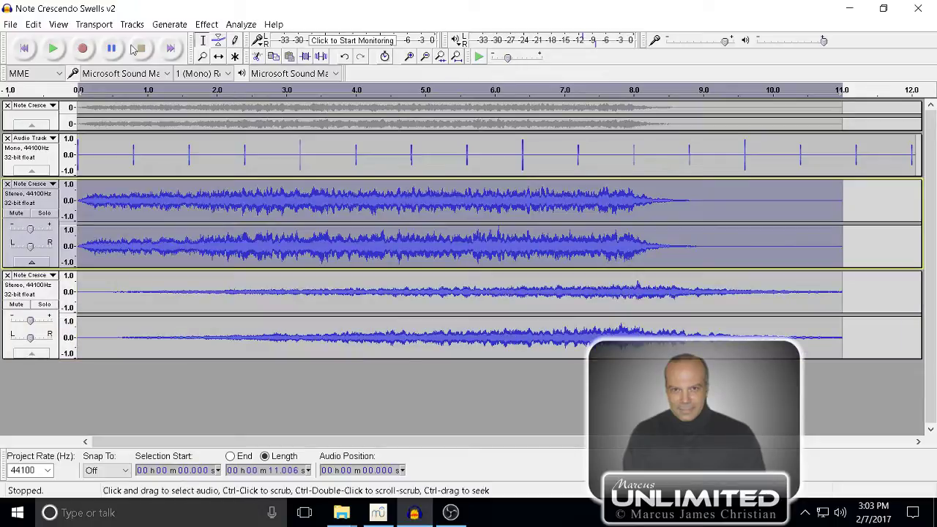
click(210, 26)
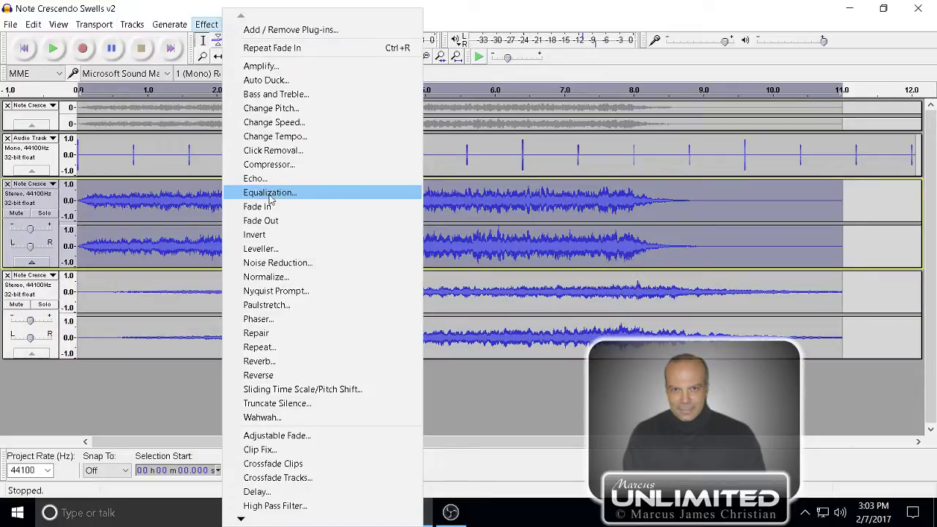
click(278, 221)
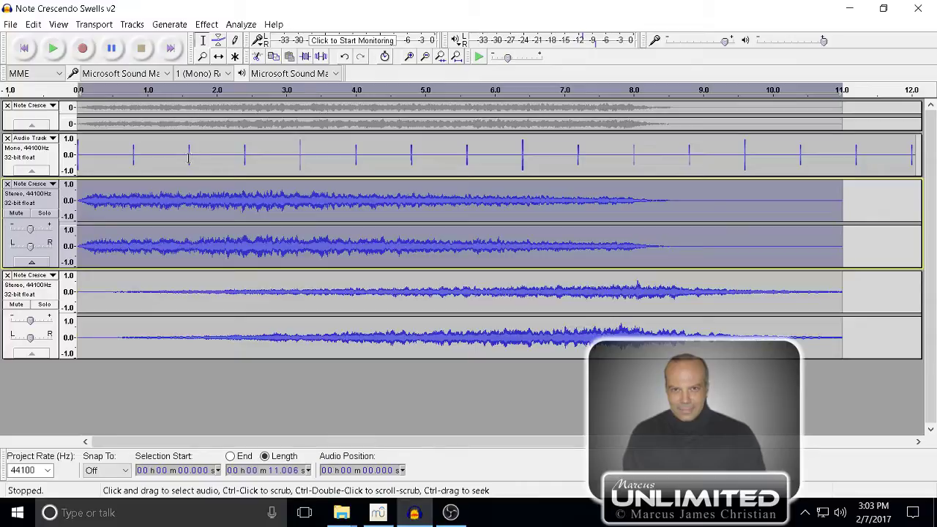
- Add a label at the 1.609 s beat on the Audio Track
click(190, 157)
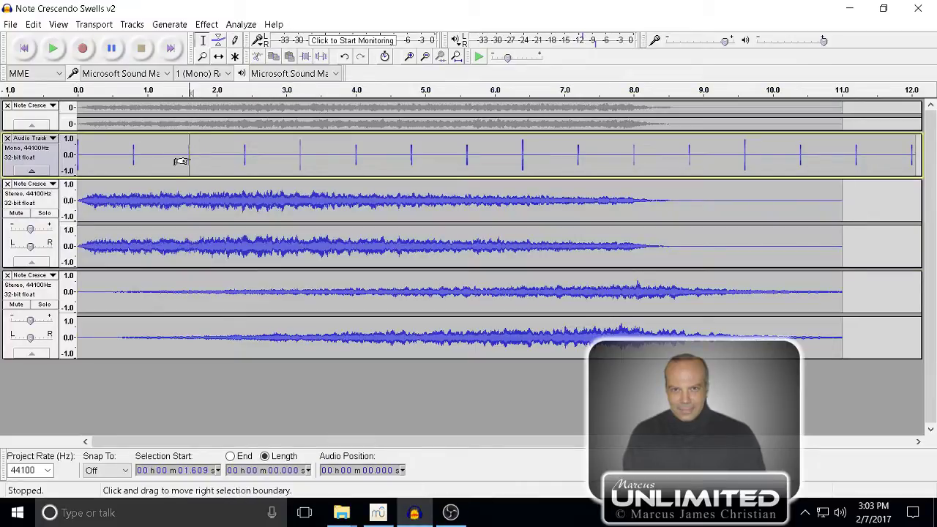
click(169, 24)
mouse_move(132, 27)
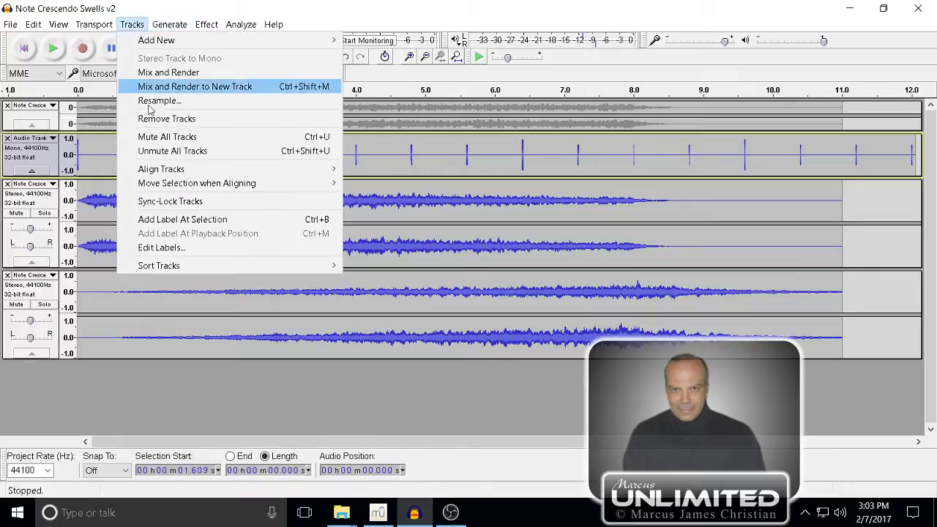
click(163, 219)
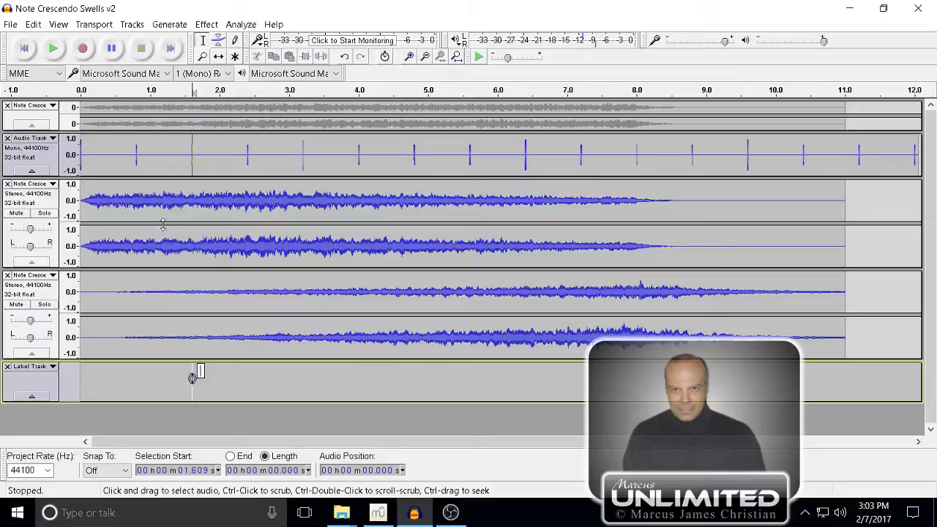
- Move the label track up to sit directly below the Audio Track
click(19, 386)
click(19, 386)
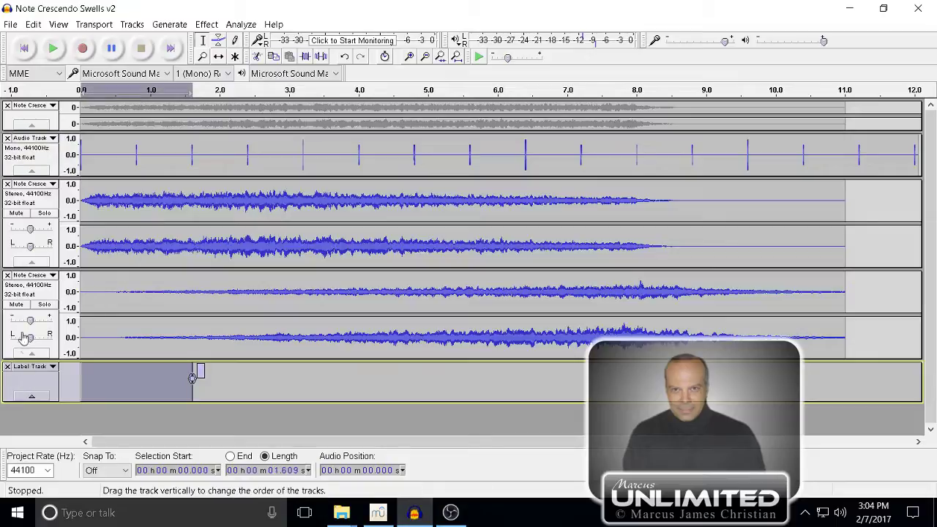
mouse_move(30, 320)
mouse_down()
mouse_move(19, 320)
mouse_move(39, 325)
mouse_move(25, 325)
mouse_up()
drag(24, 374, 44, 170)
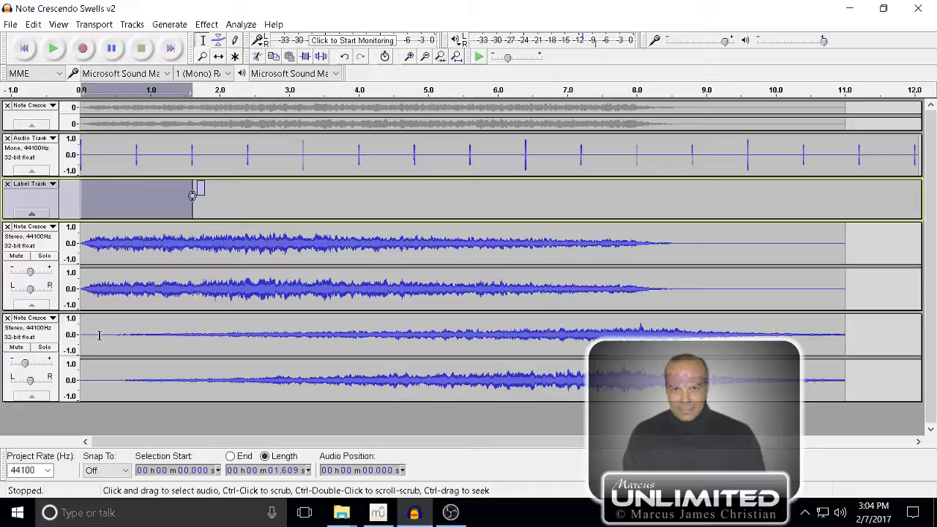
- Silence the bottom reverb track from 0 to about 1.6 s with Ctrl+L
drag(121, 333, 81, 334)
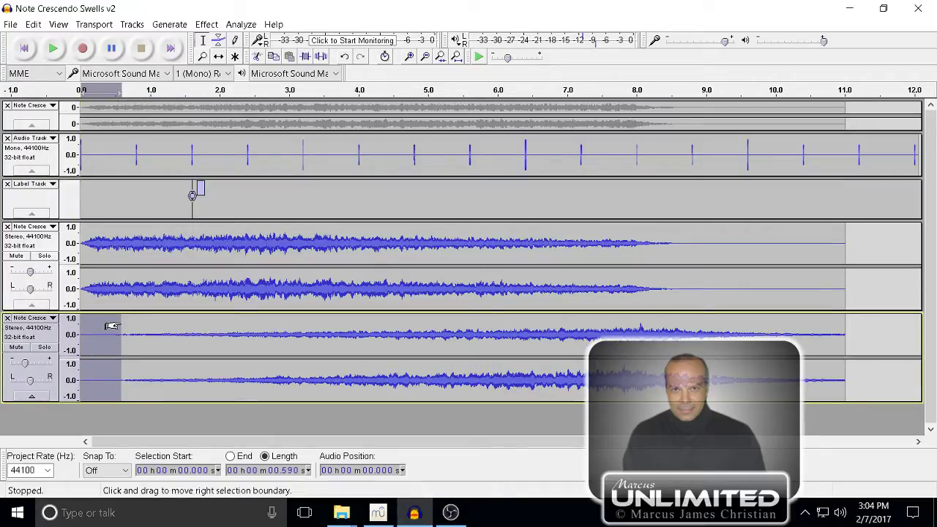
drag(120, 324, 191, 320)
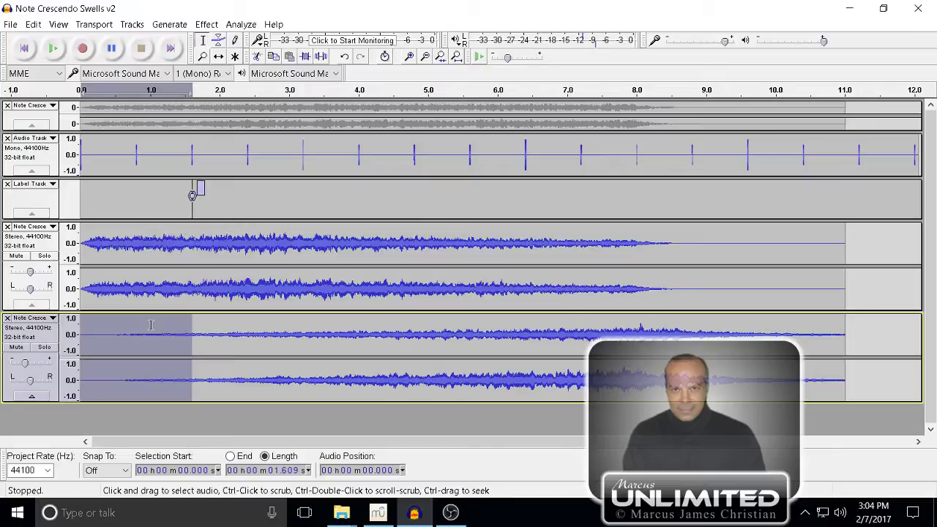
key(ctrl+l)
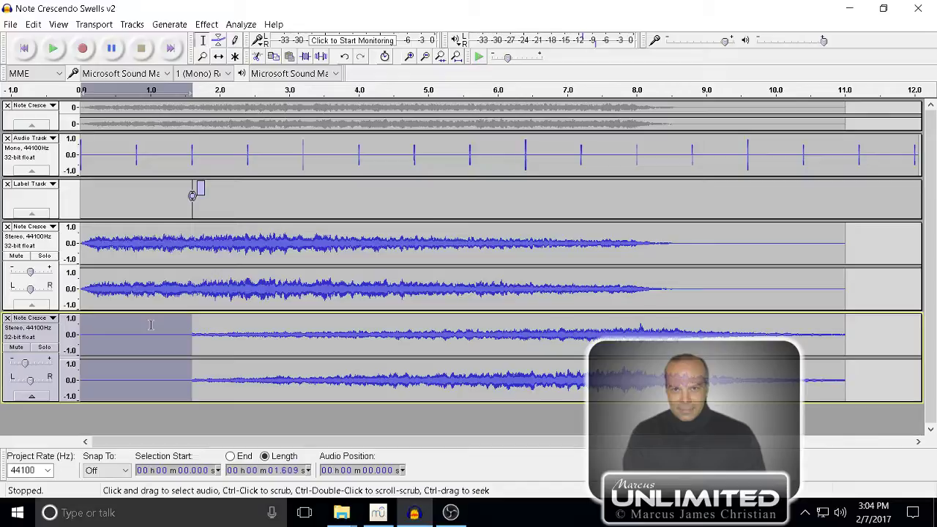
- Apply a short Fade In starting at 1.5 s, then return to the project start
drag(185, 331, 196, 329)
click(206, 24)
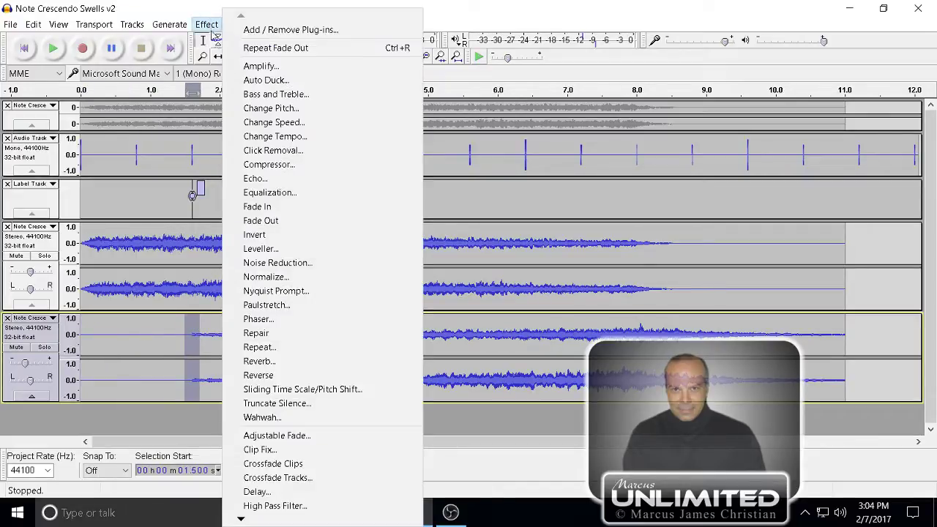
click(273, 207)
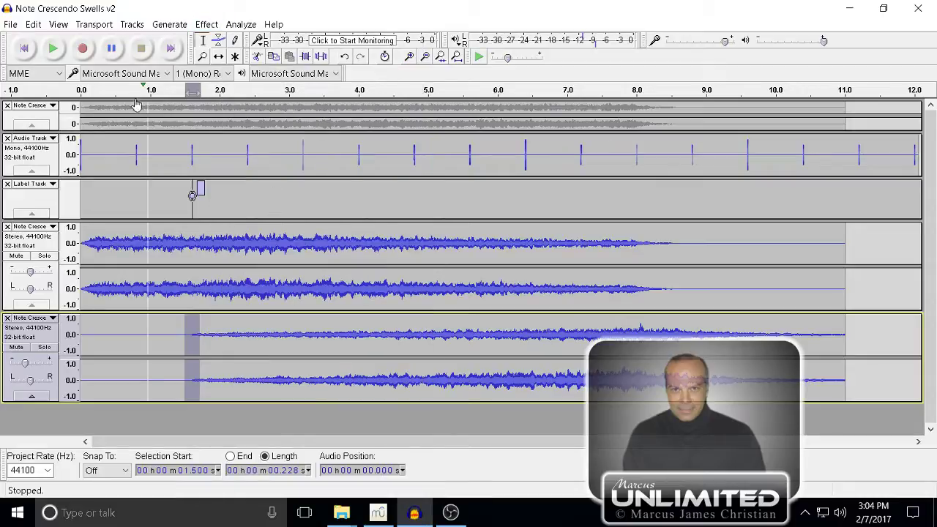
click(26, 49)
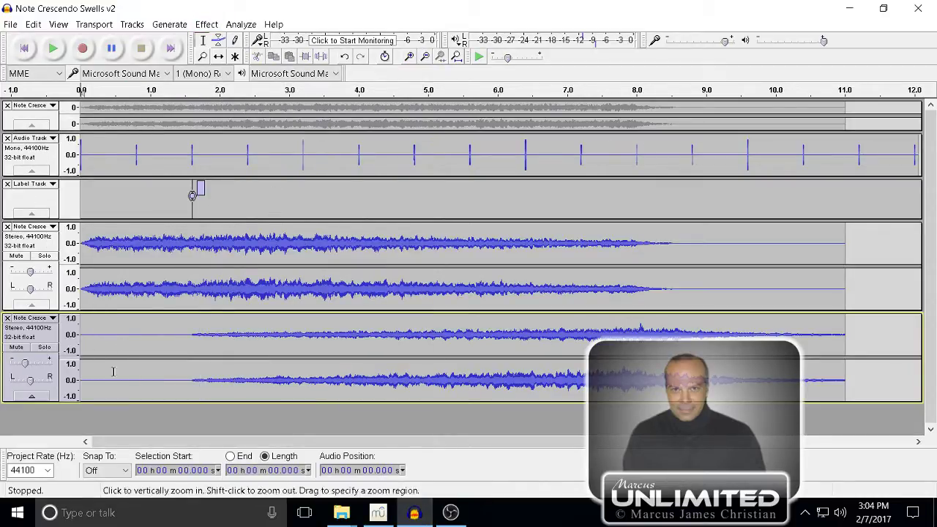
- Set the reverb copy's gain to +3 dB and the original reverb track's gain to -5 dB
mouse_move(35, 366)
drag(35, 366, 42, 369)
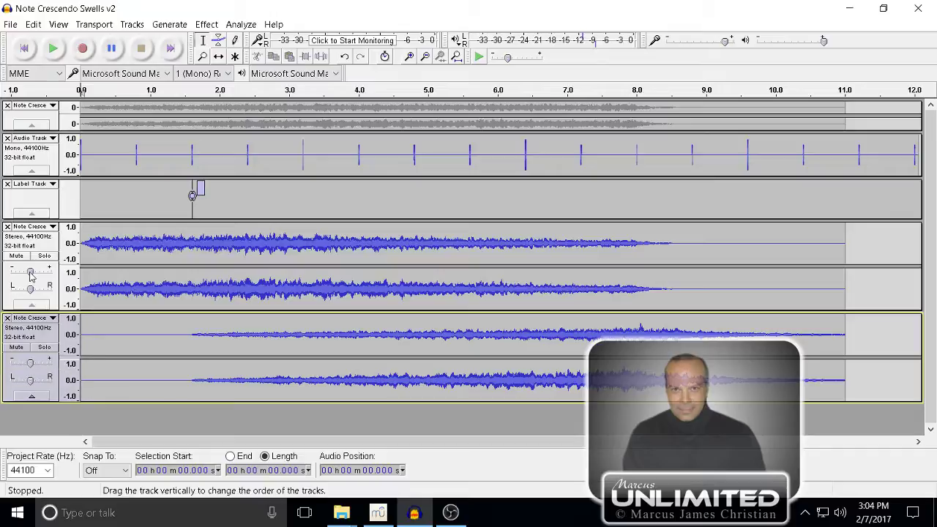
mouse_move(29, 272)
drag(29, 274, 27, 275)
drag(31, 367, 39, 368)
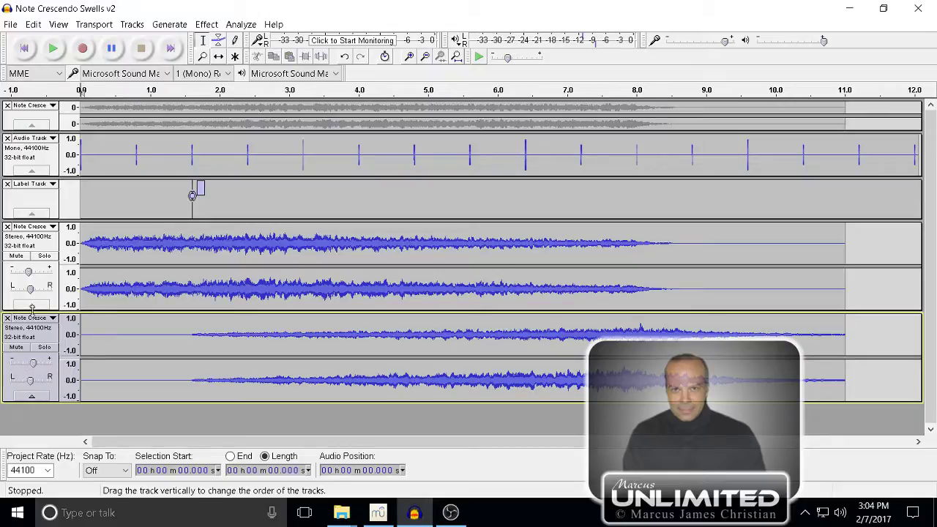
mouse_move(29, 277)
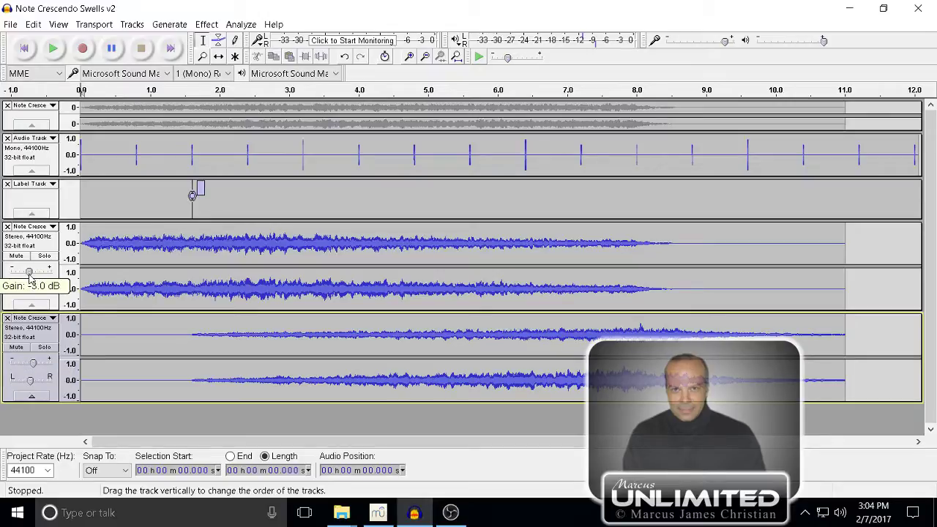
drag(29, 276, 28, 276)
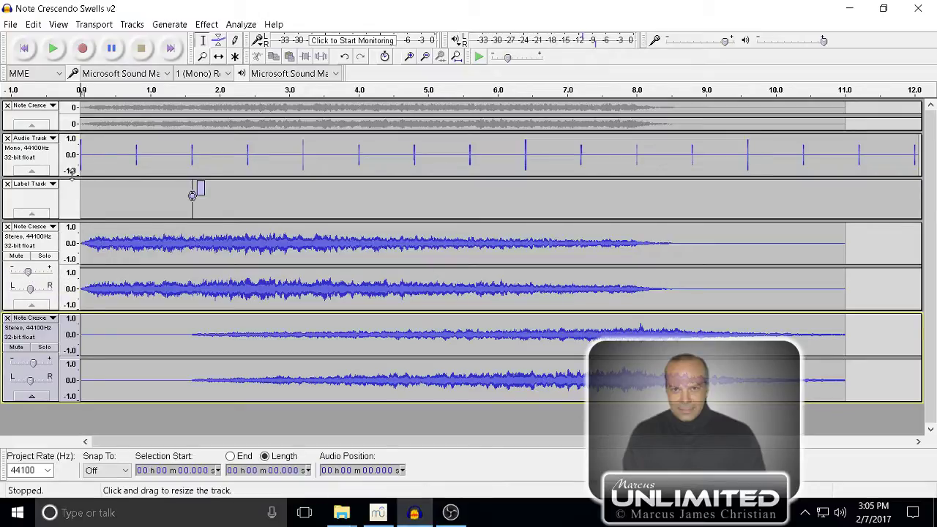
- Mute the click track and collapse it back to a thin strip
drag(93, 178, 93, 232)
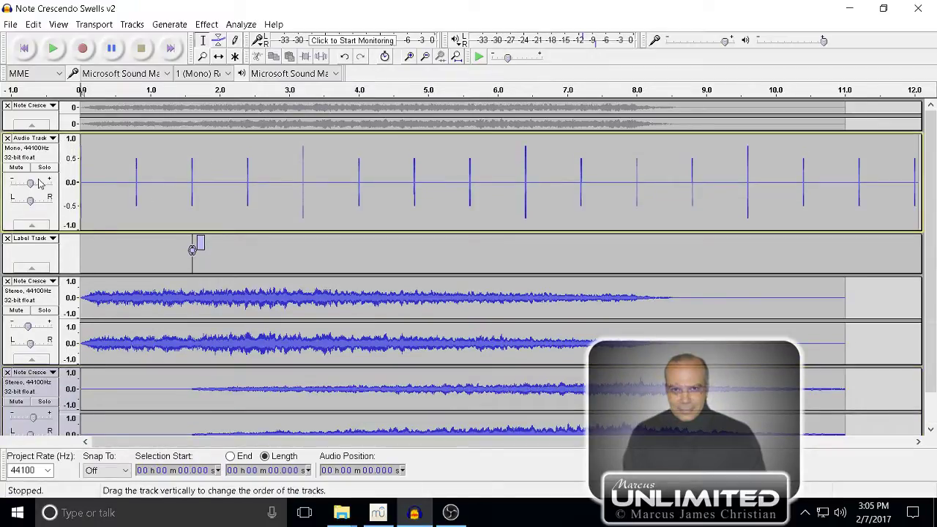
click(16, 168)
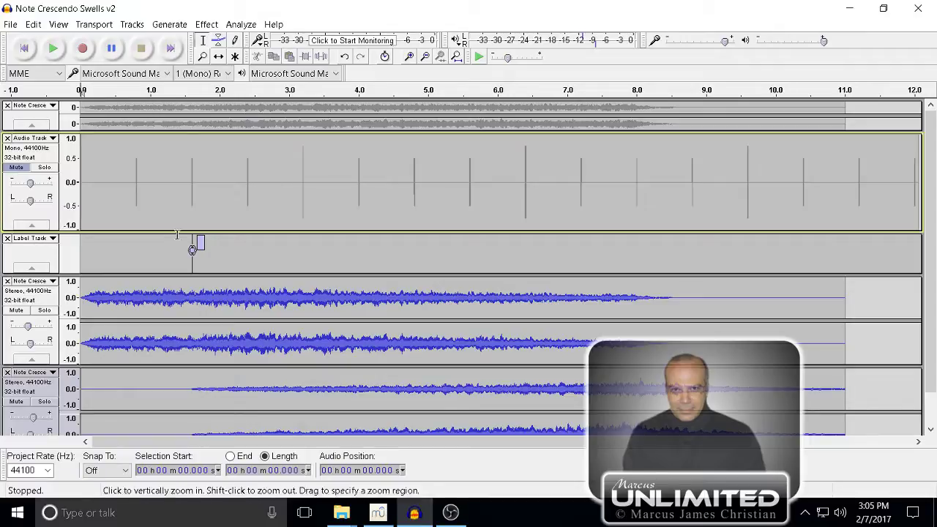
drag(183, 230, 178, 163)
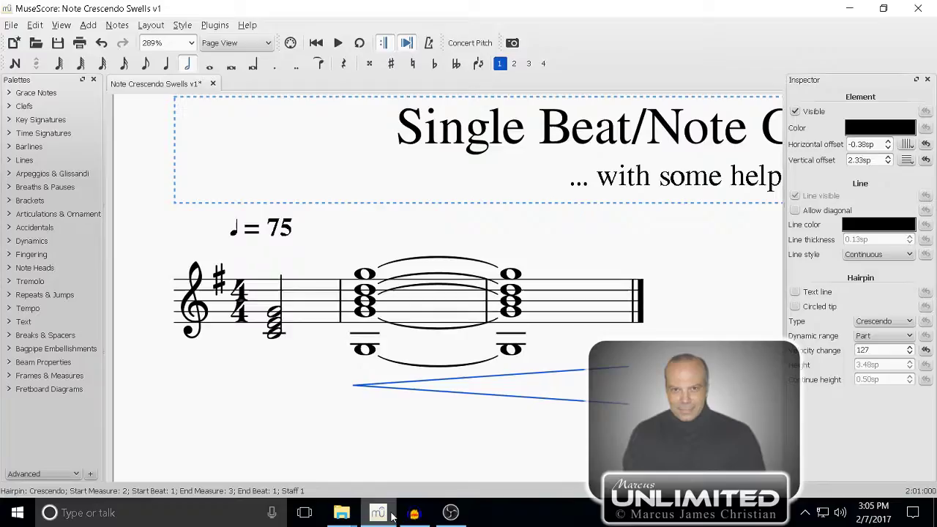
click(378, 513)
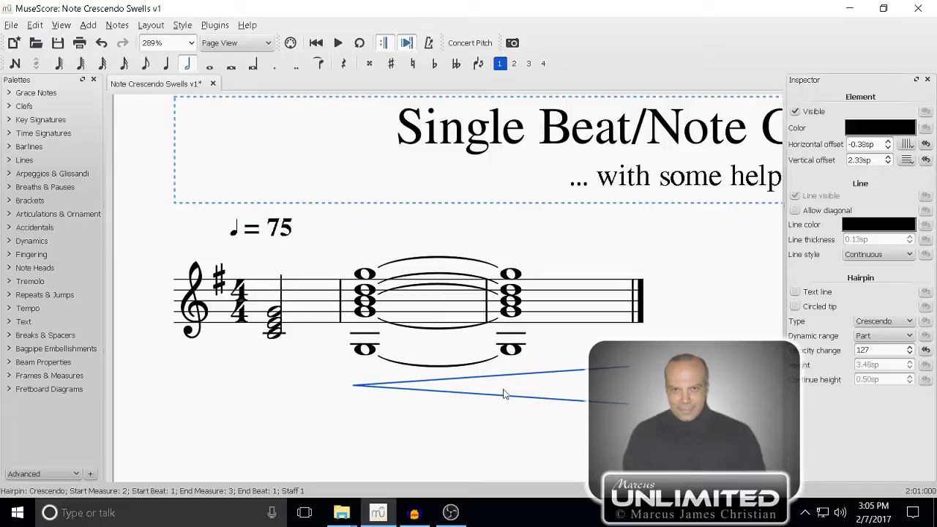
click(414, 515)
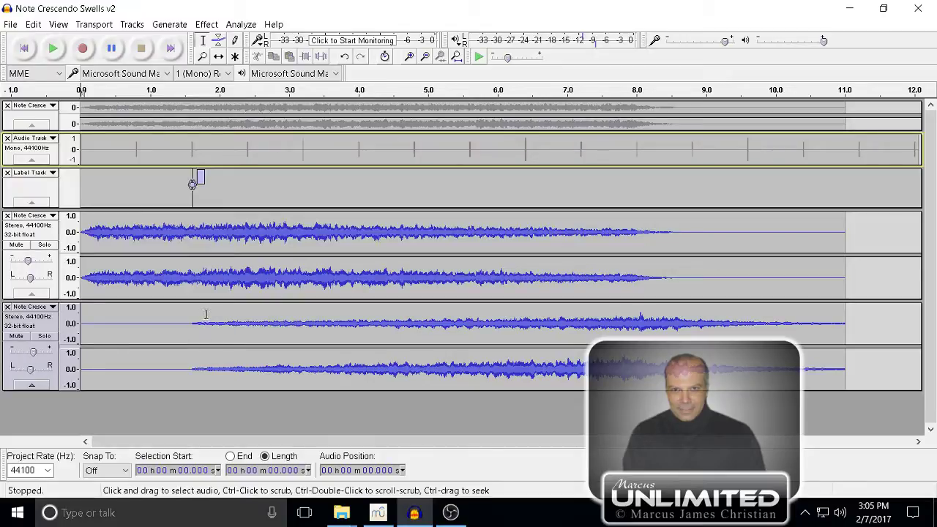
- Normalize the entire reverb copy track
click(25, 325)
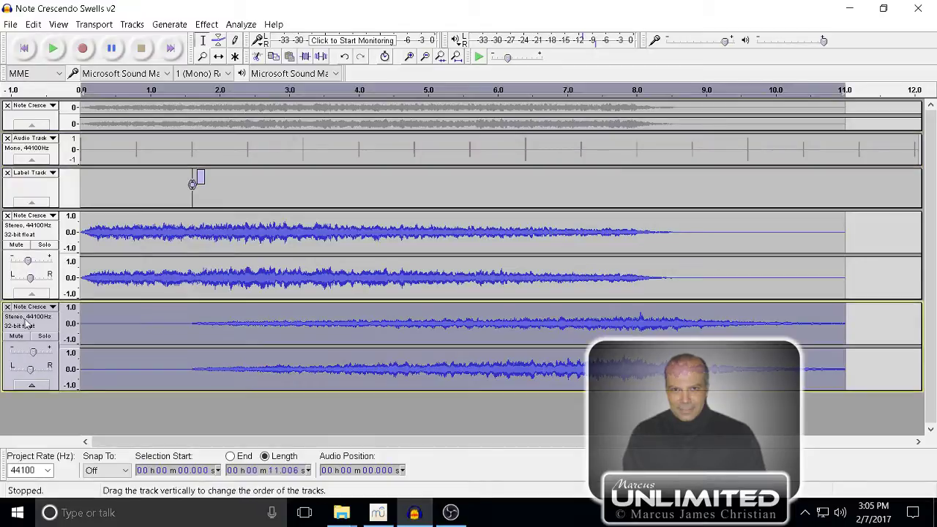
click(213, 25)
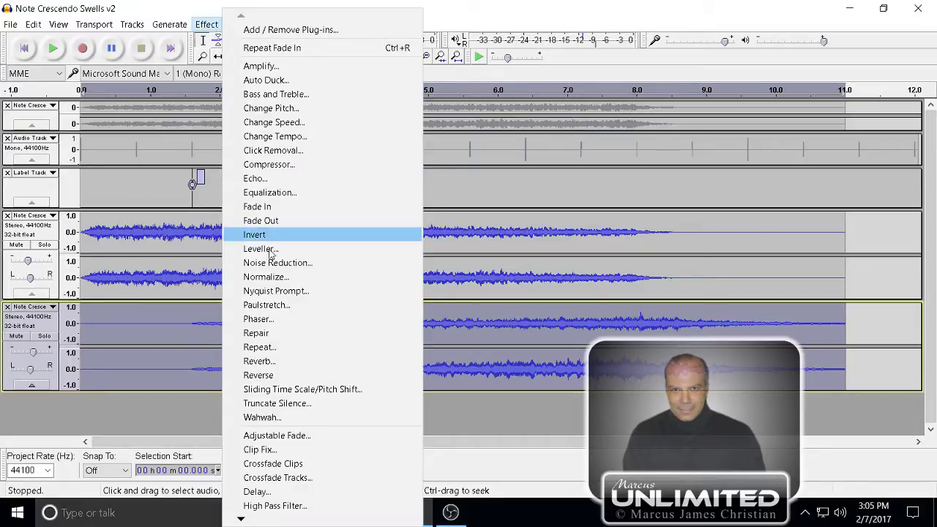
click(287, 282)
click(485, 291)
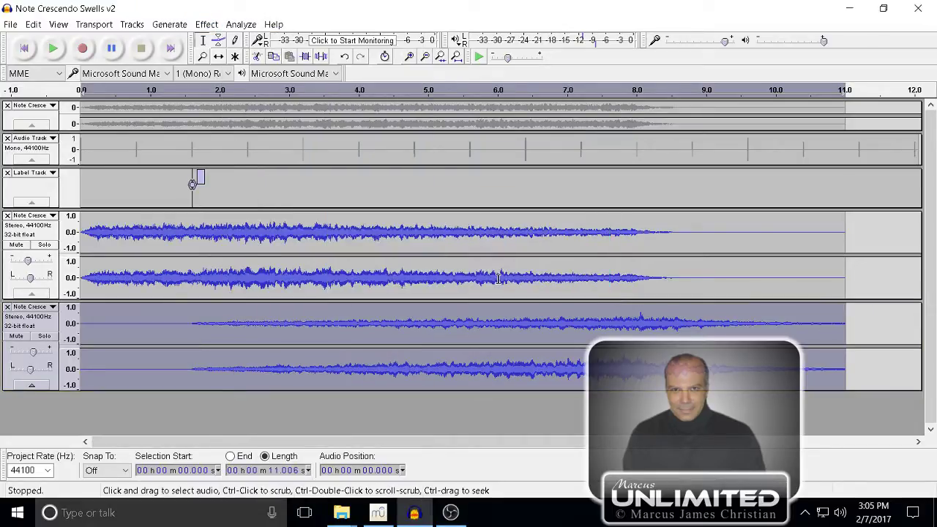
- Play the mix from the start, check the MuseScore crescendo, and play it again
click(24, 48)
click(379, 512)
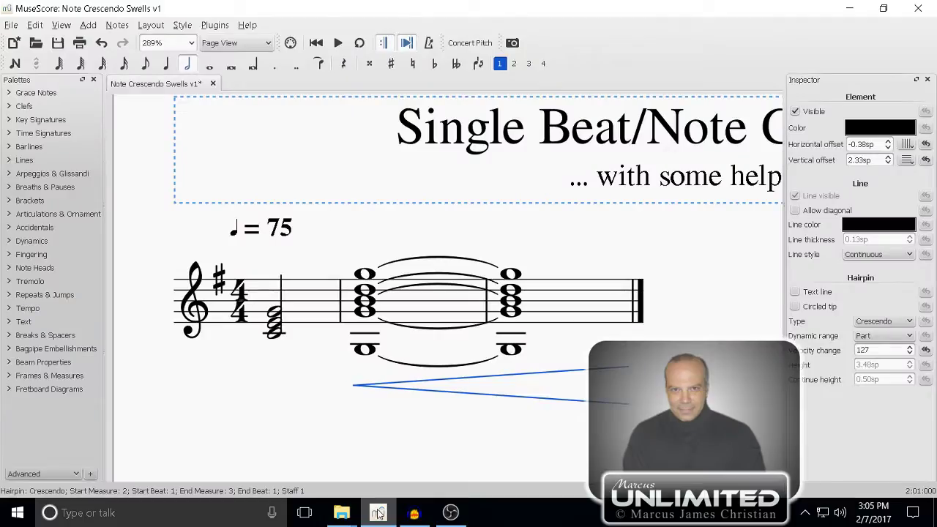
click(415, 512)
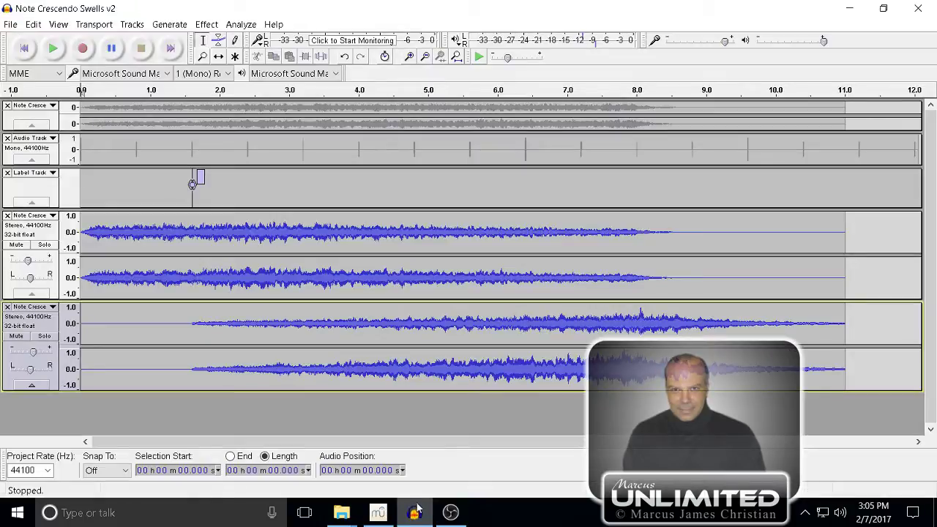
click(54, 50)
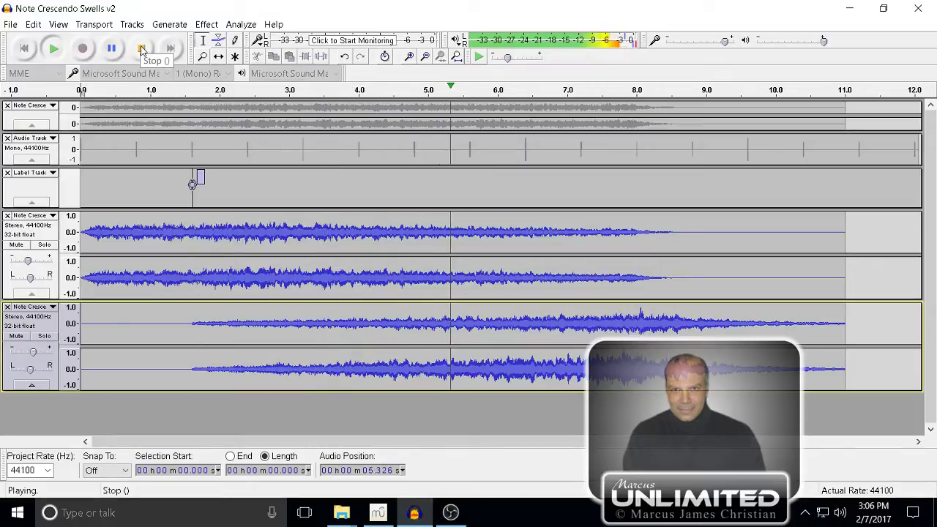
click(142, 49)
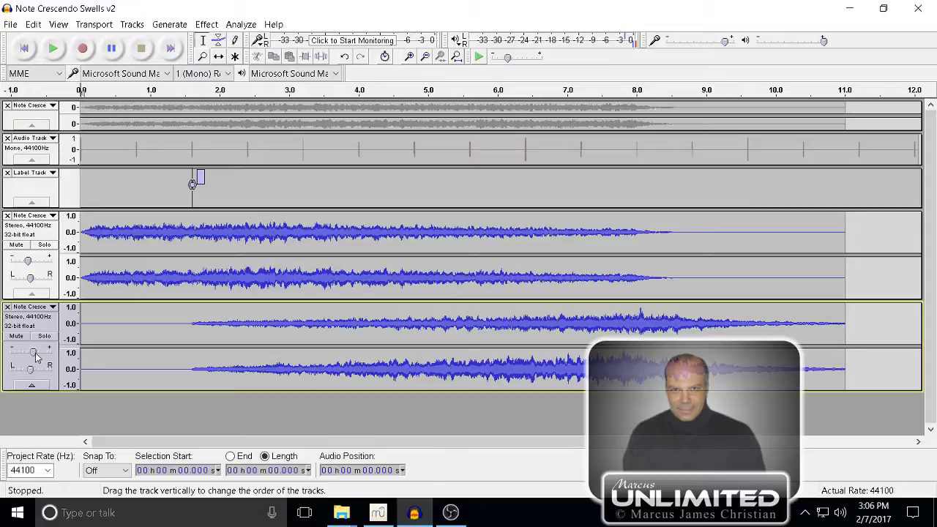
mouse_move(34, 354)
mouse_move(28, 264)
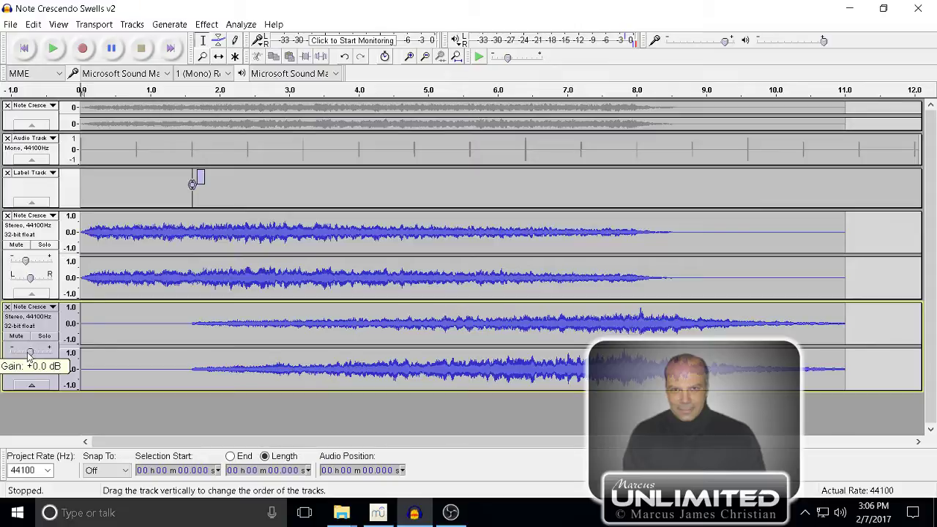
click(56, 52)
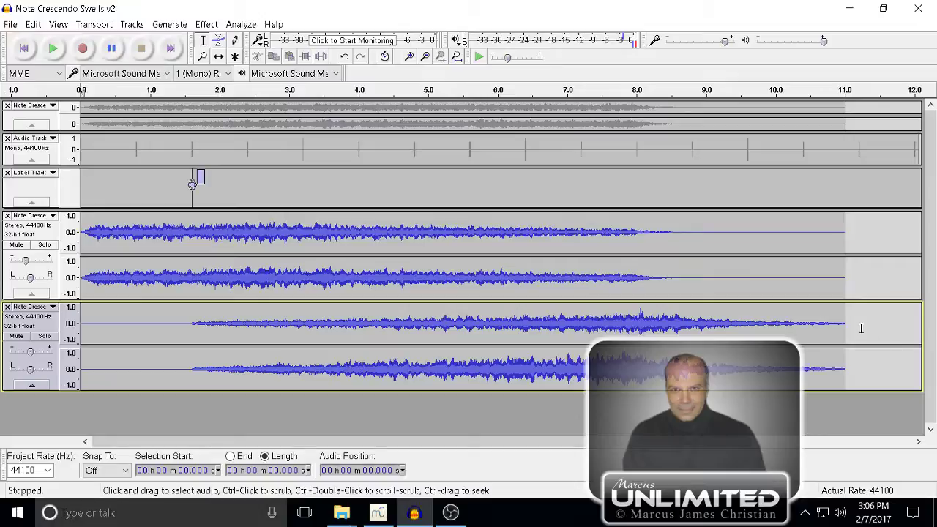
- Fade out the reverb copy's tail from about 9.35 s and lower its gain to about -2 dB
mouse_move(857, 326)
mouse_down()
mouse_move(704, 331)
mouse_move(722, 333)
mouse_up()
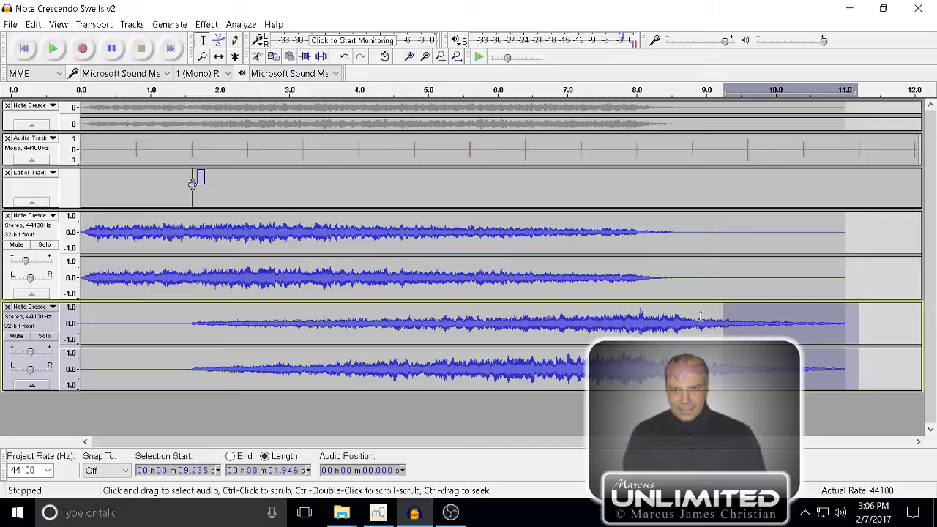
drag(732, 323, 861, 318)
click(206, 24)
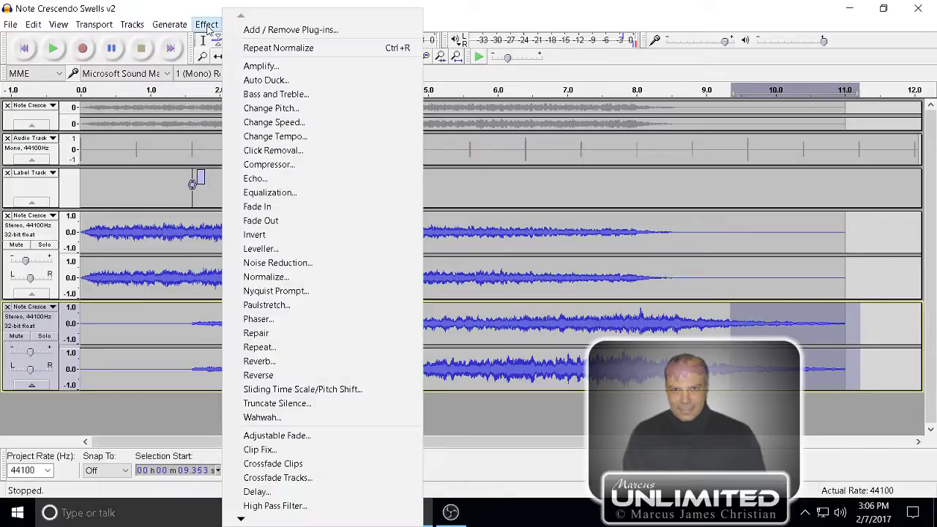
click(258, 214)
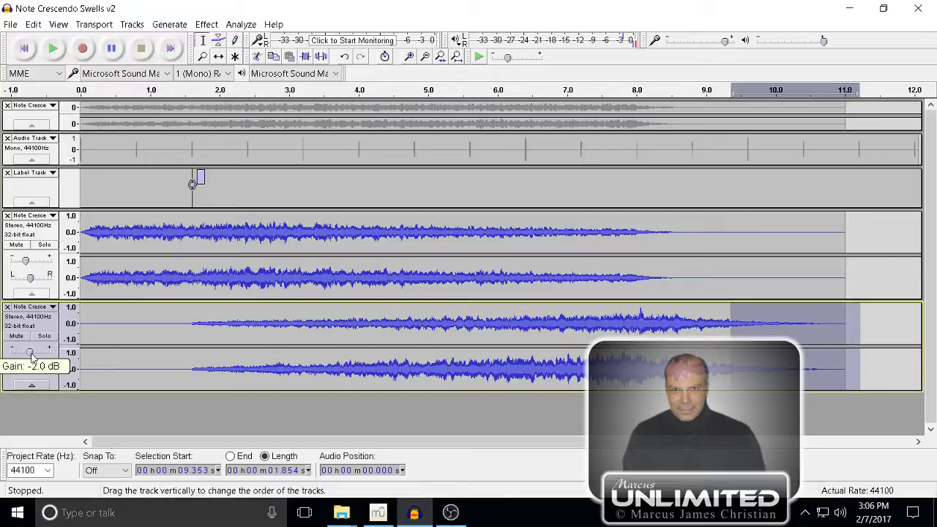
drag(31, 357, 31, 357)
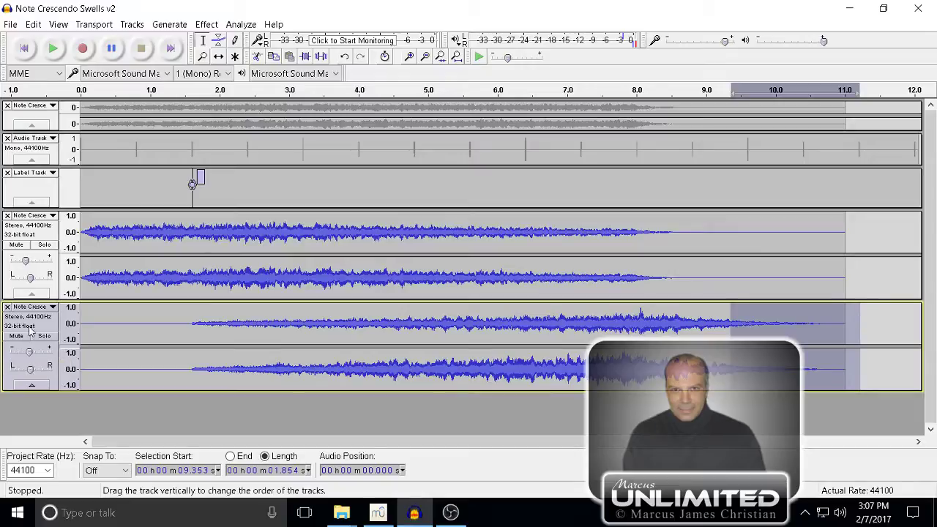
mouse_move(24, 264)
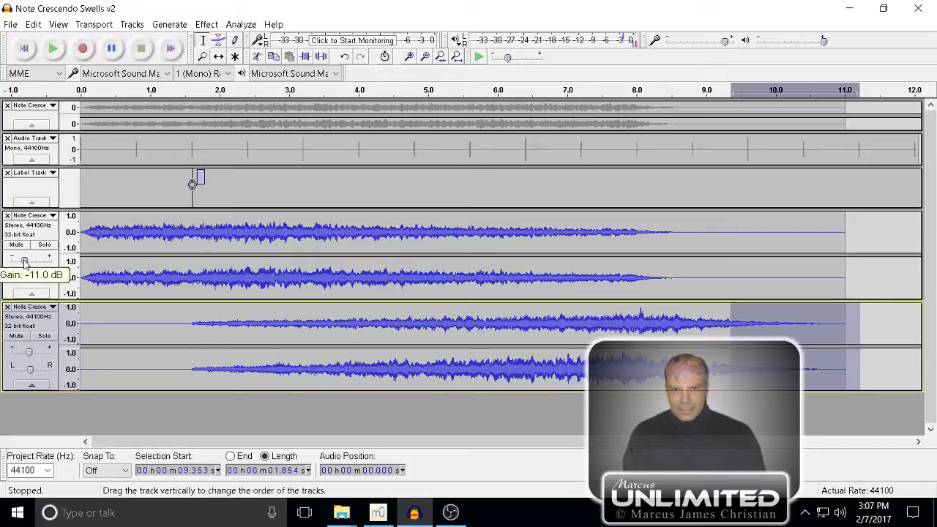
- Play the finished mix from the beginning, then switch to the MuseScore score to compare
click(24, 48)
click(52, 52)
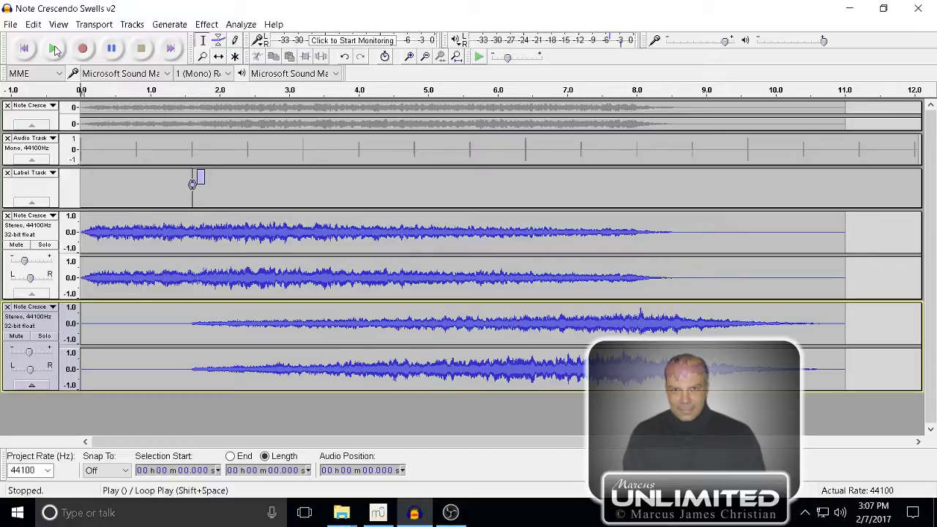
click(380, 520)
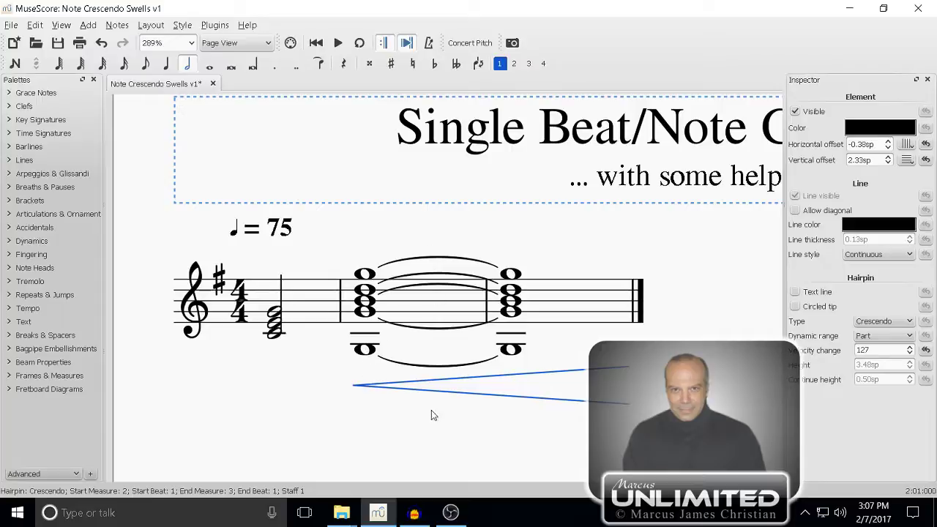
- Bring the Note Crescendo Swells v2 project window back to the front from the taskbar
click(413, 515)
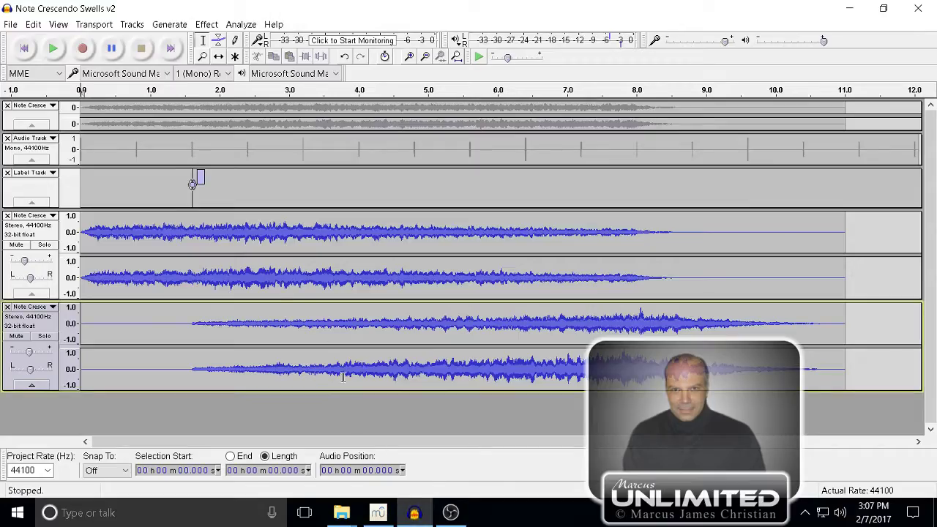